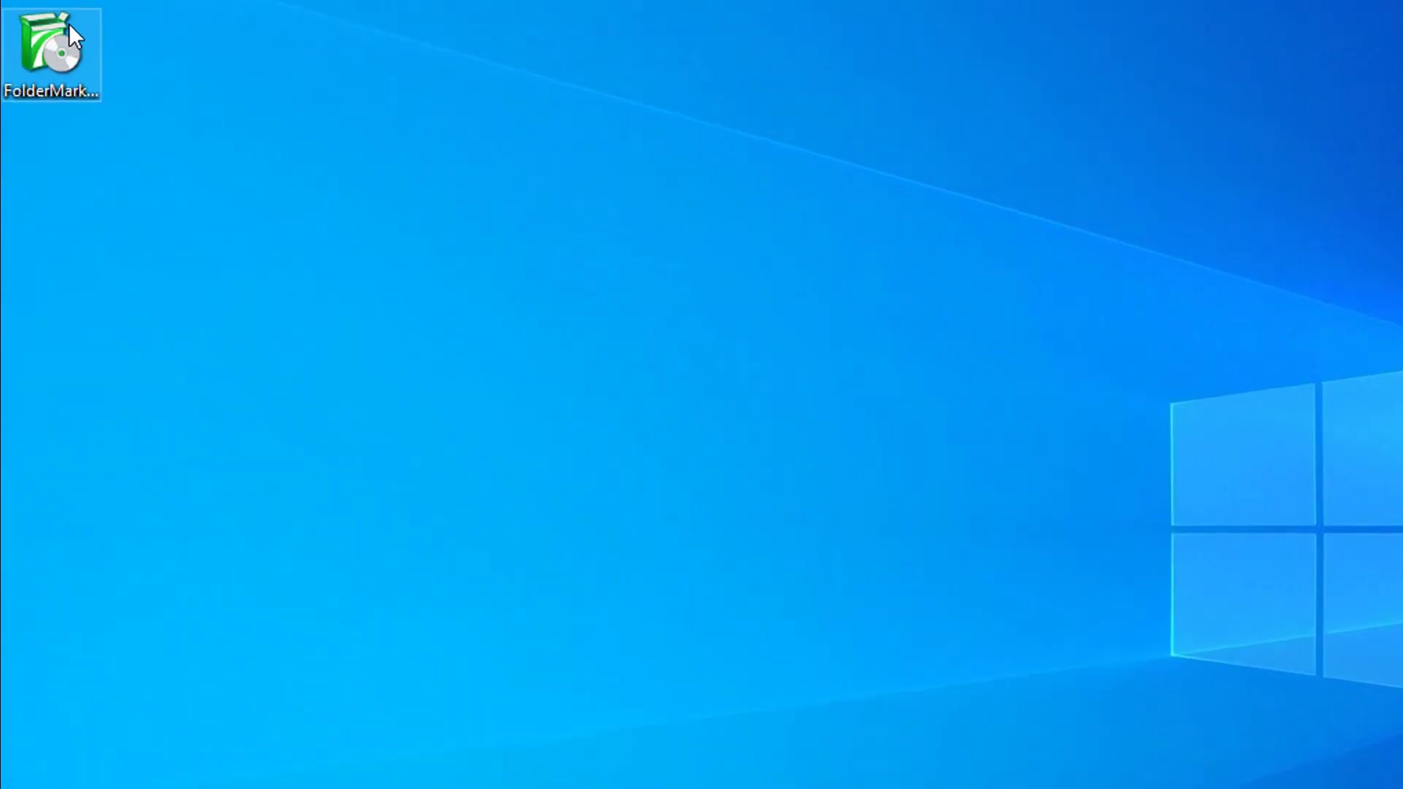
Step: Look over the Folder Marker website in the browser, then close it
click(36, 37)
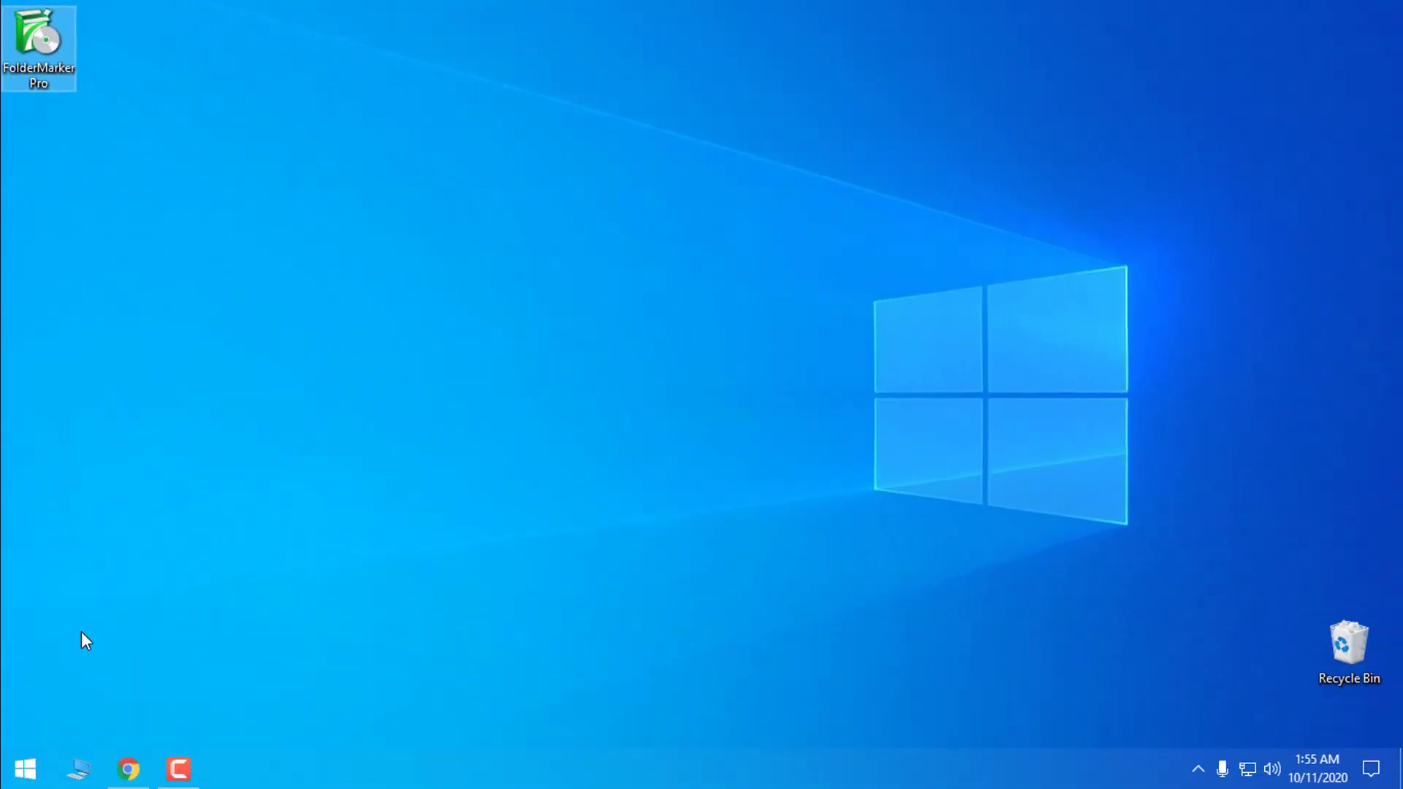
click(128, 768)
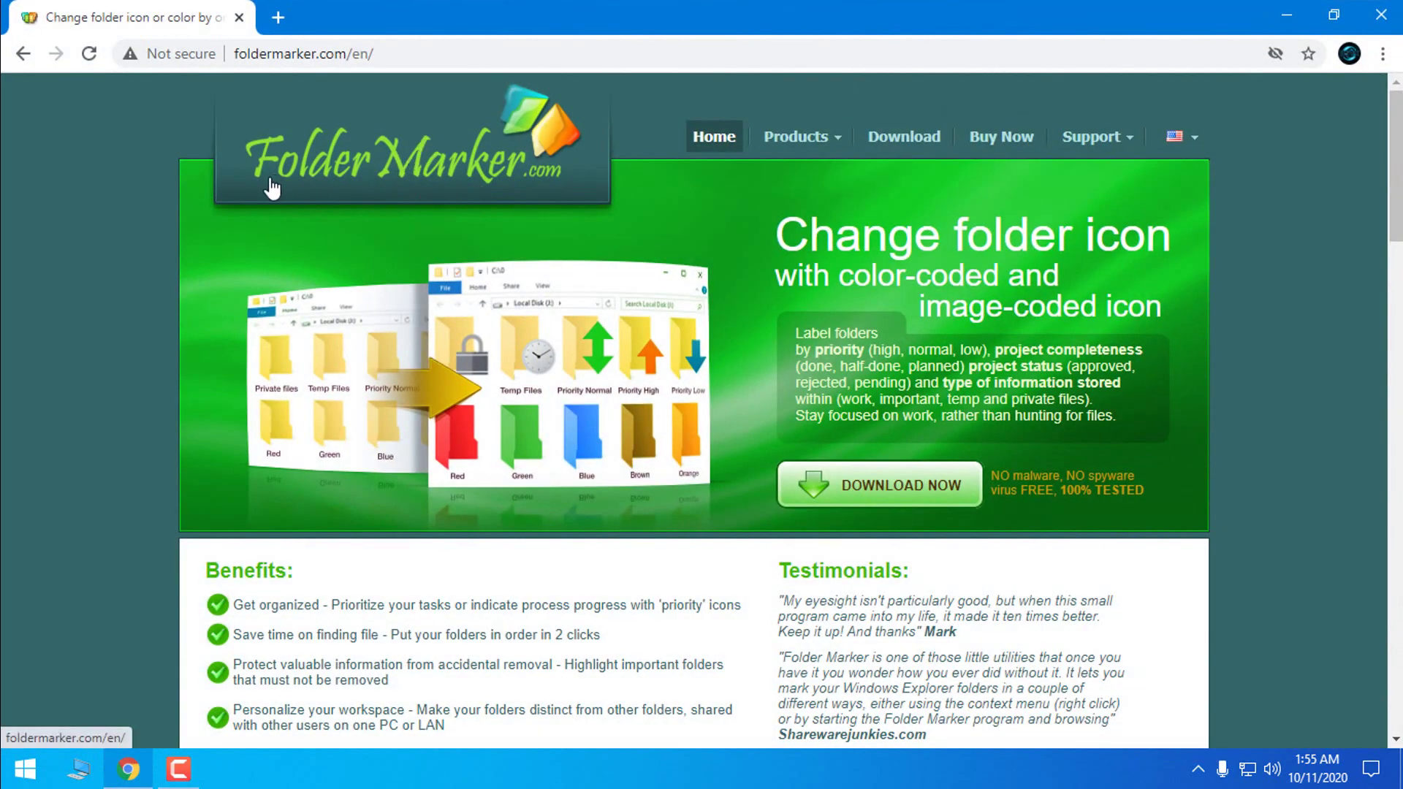
scroll(735, 331, down, 1)
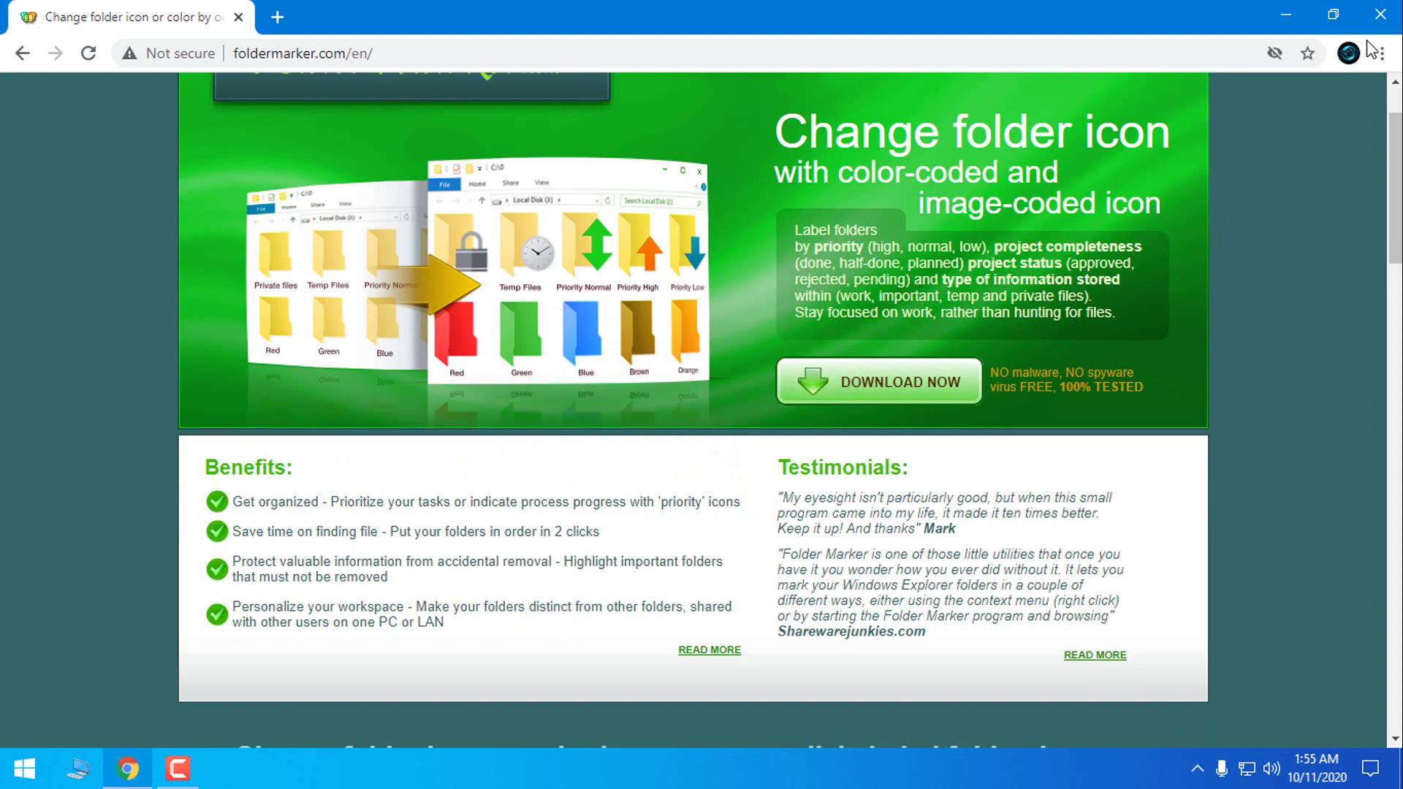
click(1381, 15)
Step: Launch the Folder Marker Pro installer, accept the licence and keep the default destination folder
double_click(66, 41)
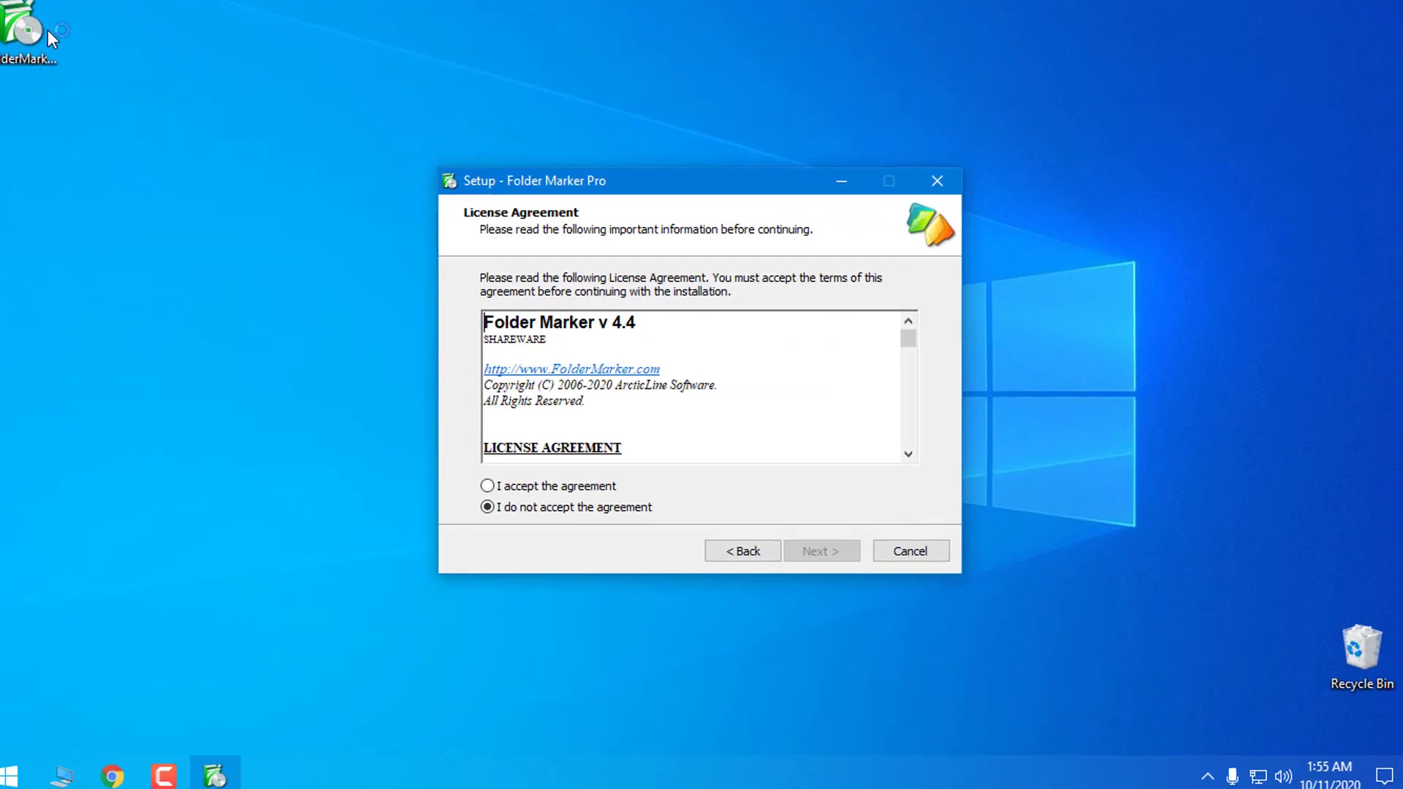
key(alt+a)
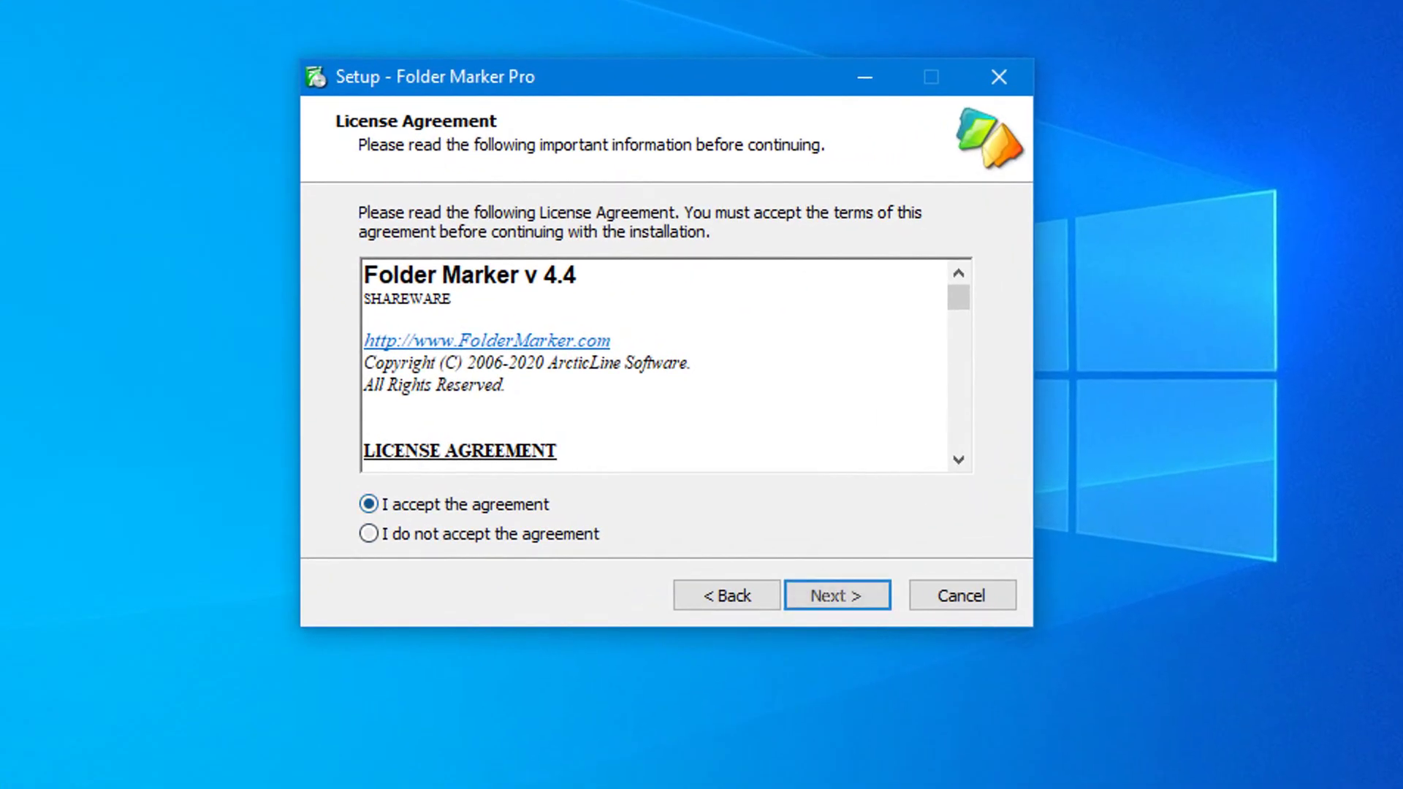
key(Return)
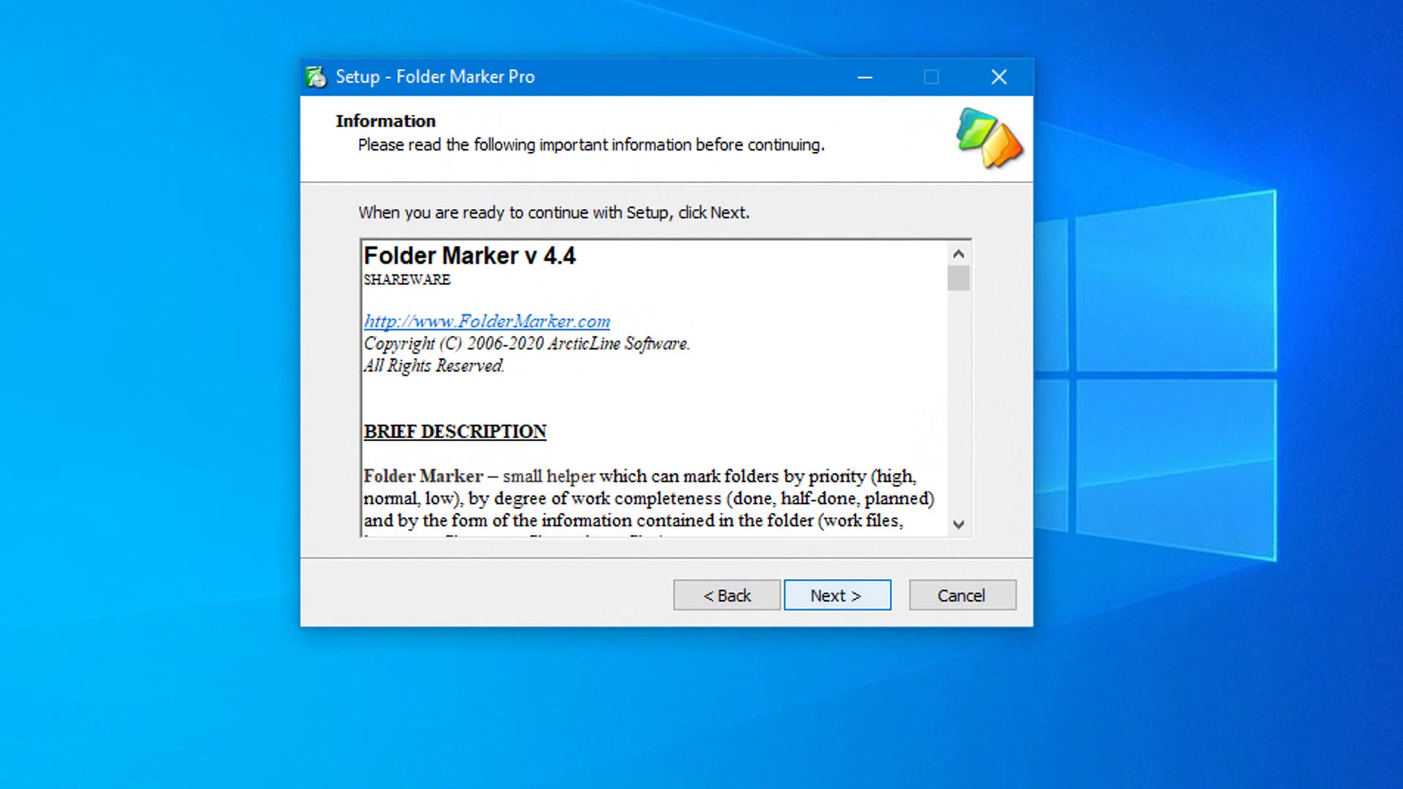
key(Return)
click(481, 317)
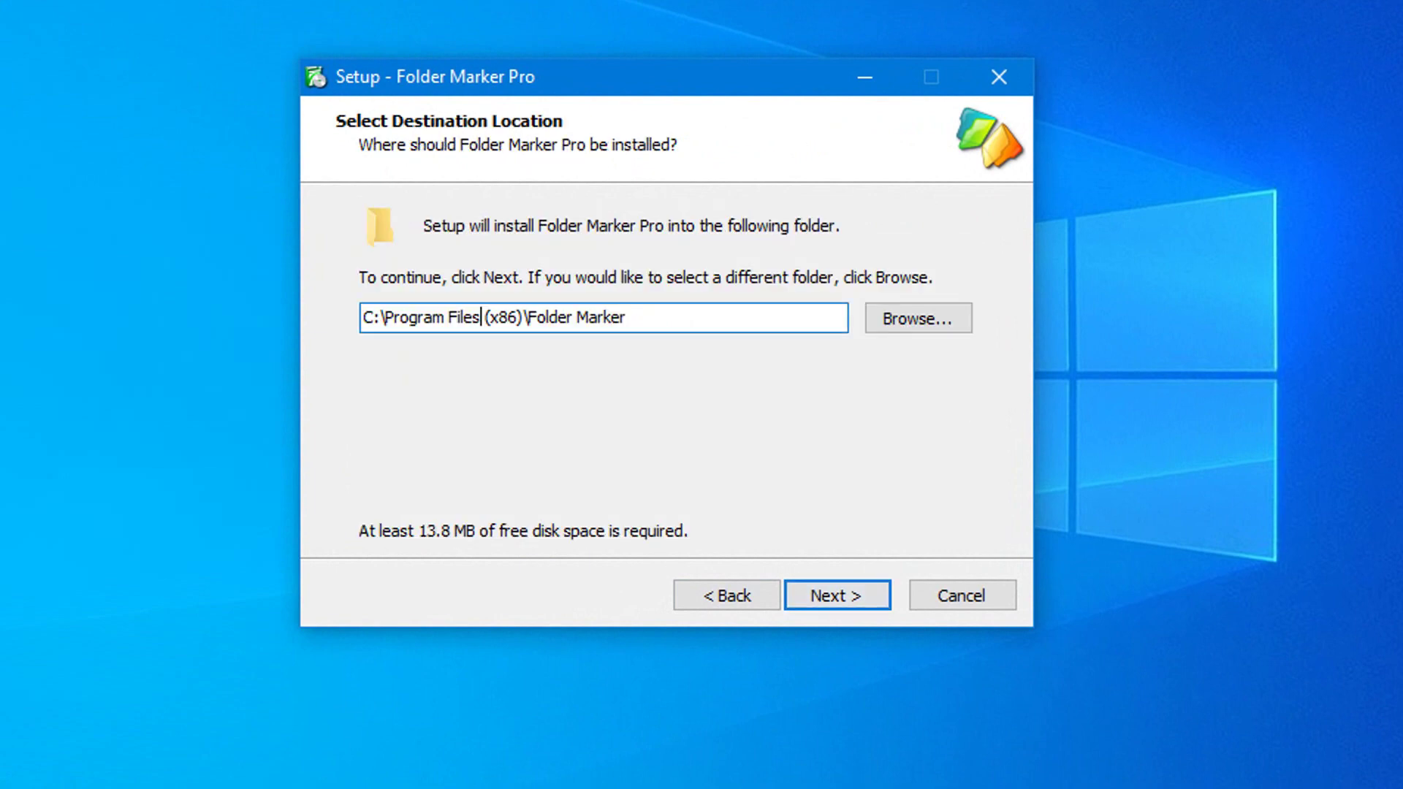
key(shift+Home)
key(End)
key(shift+Home)
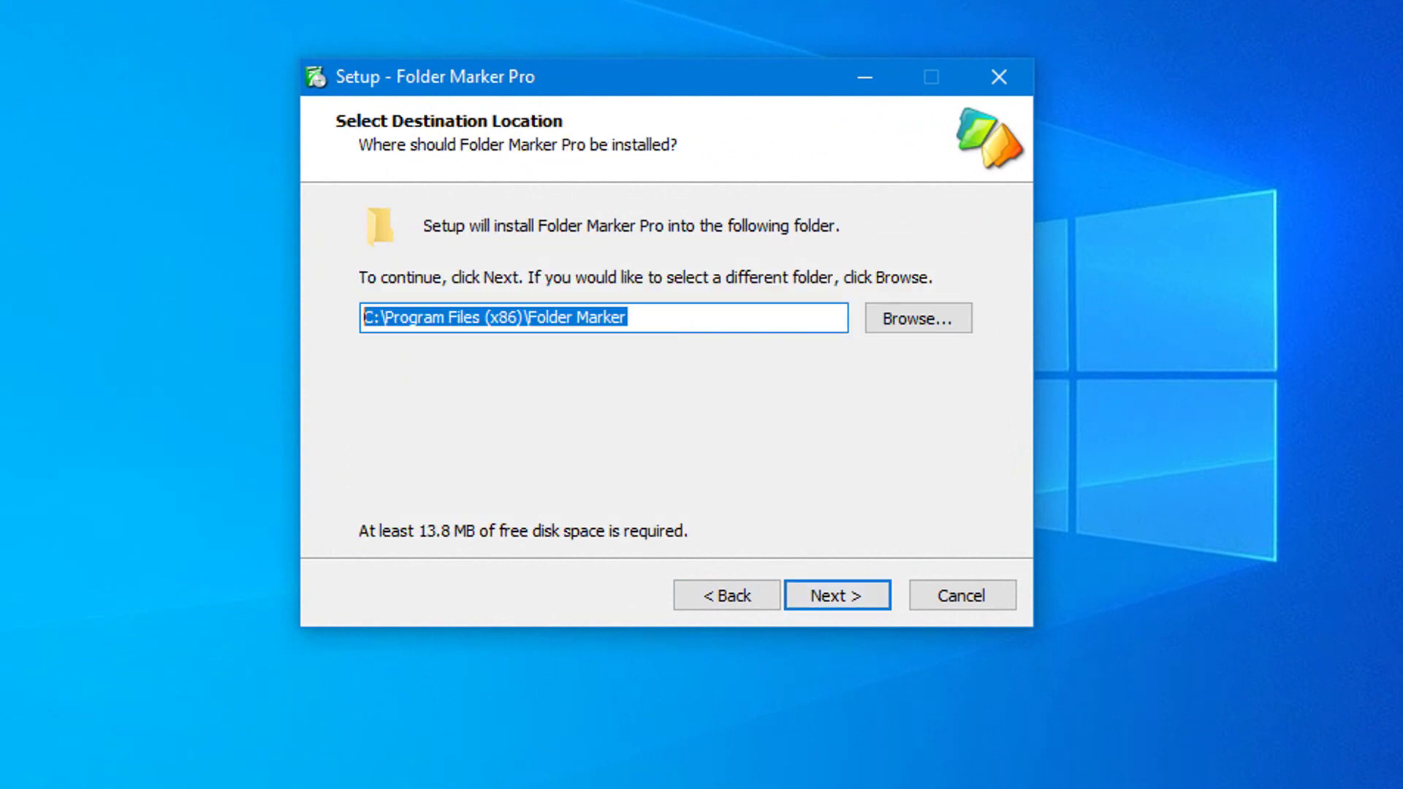
key(End)
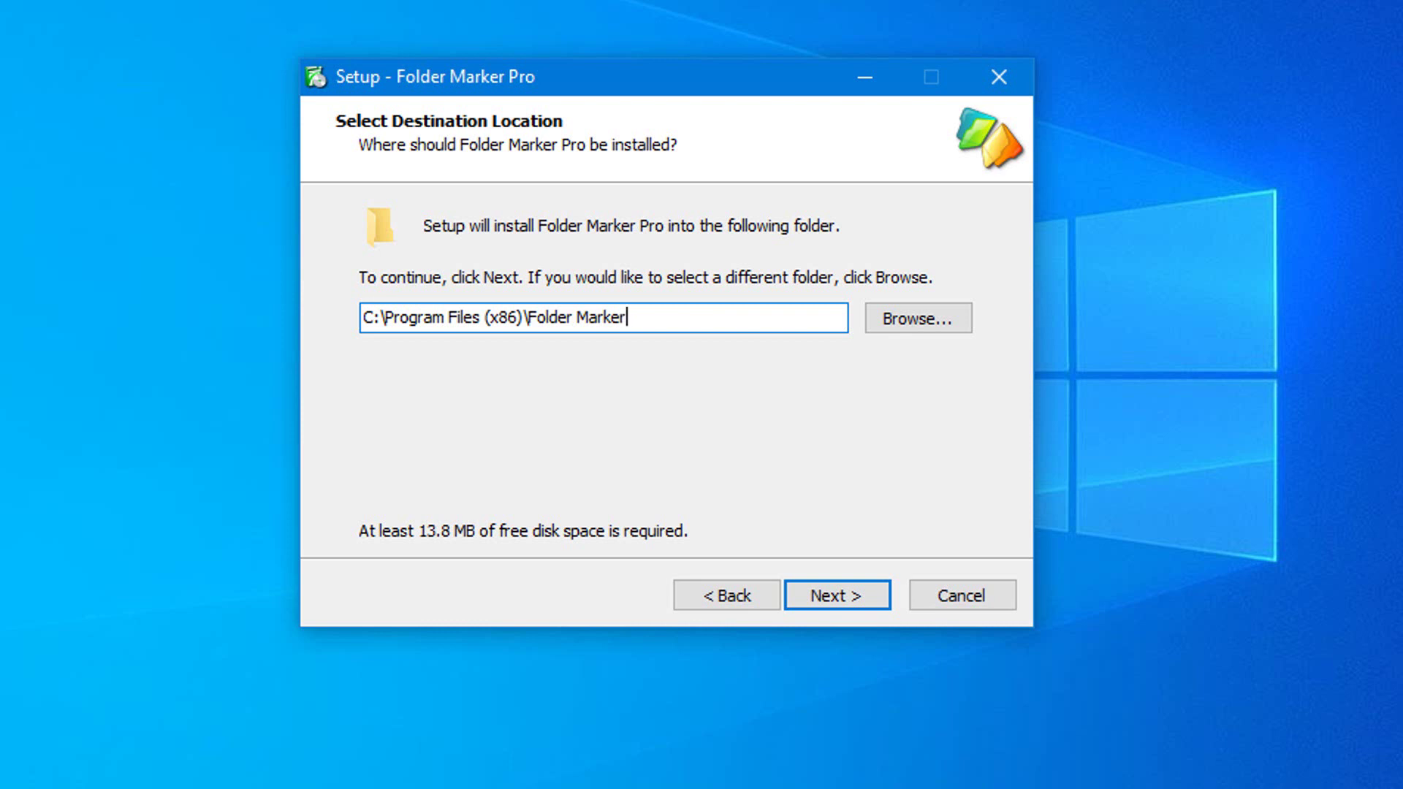
key(Return)
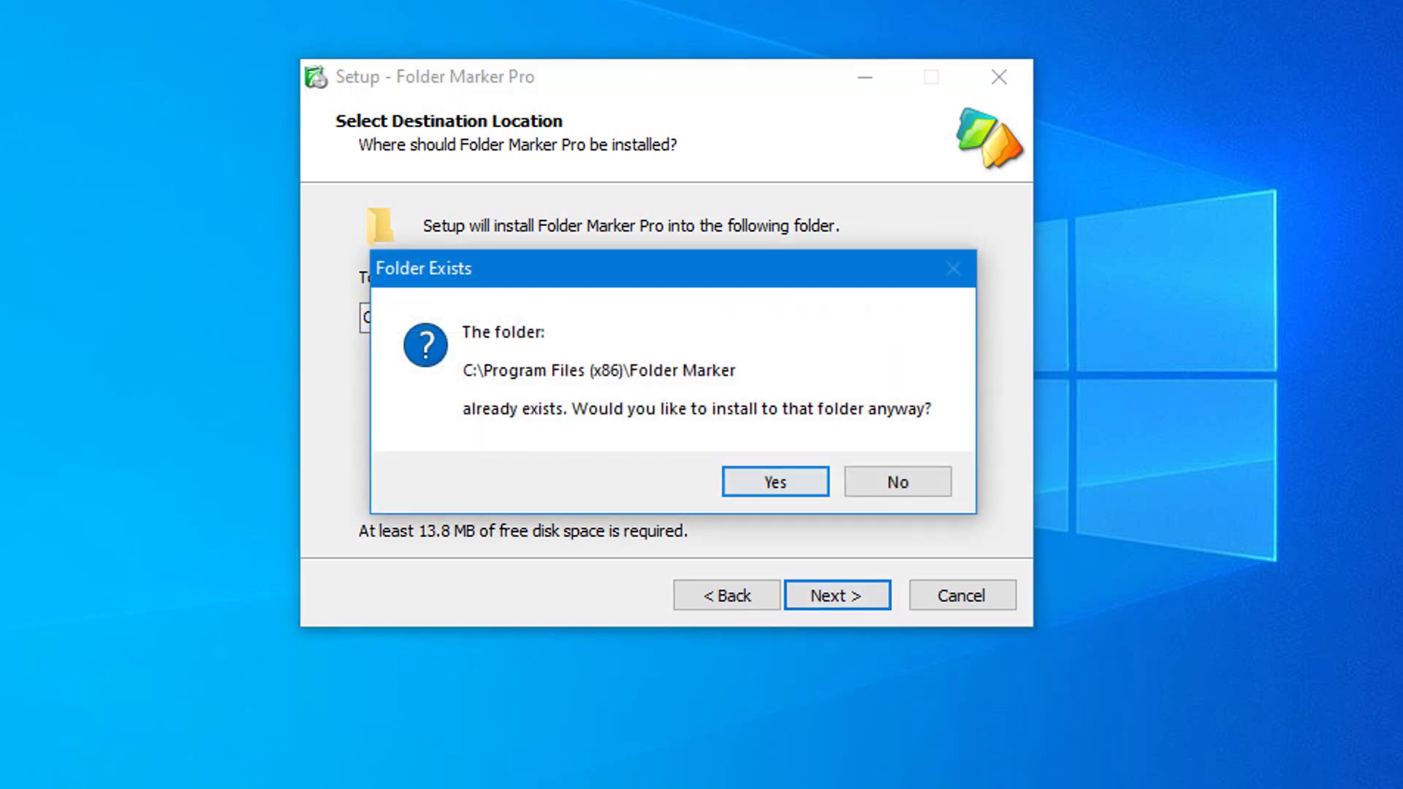
Step: Confirm installing into the existing folder, run the installation and launch Folder Marker Pro
key(Return)
key(Return)
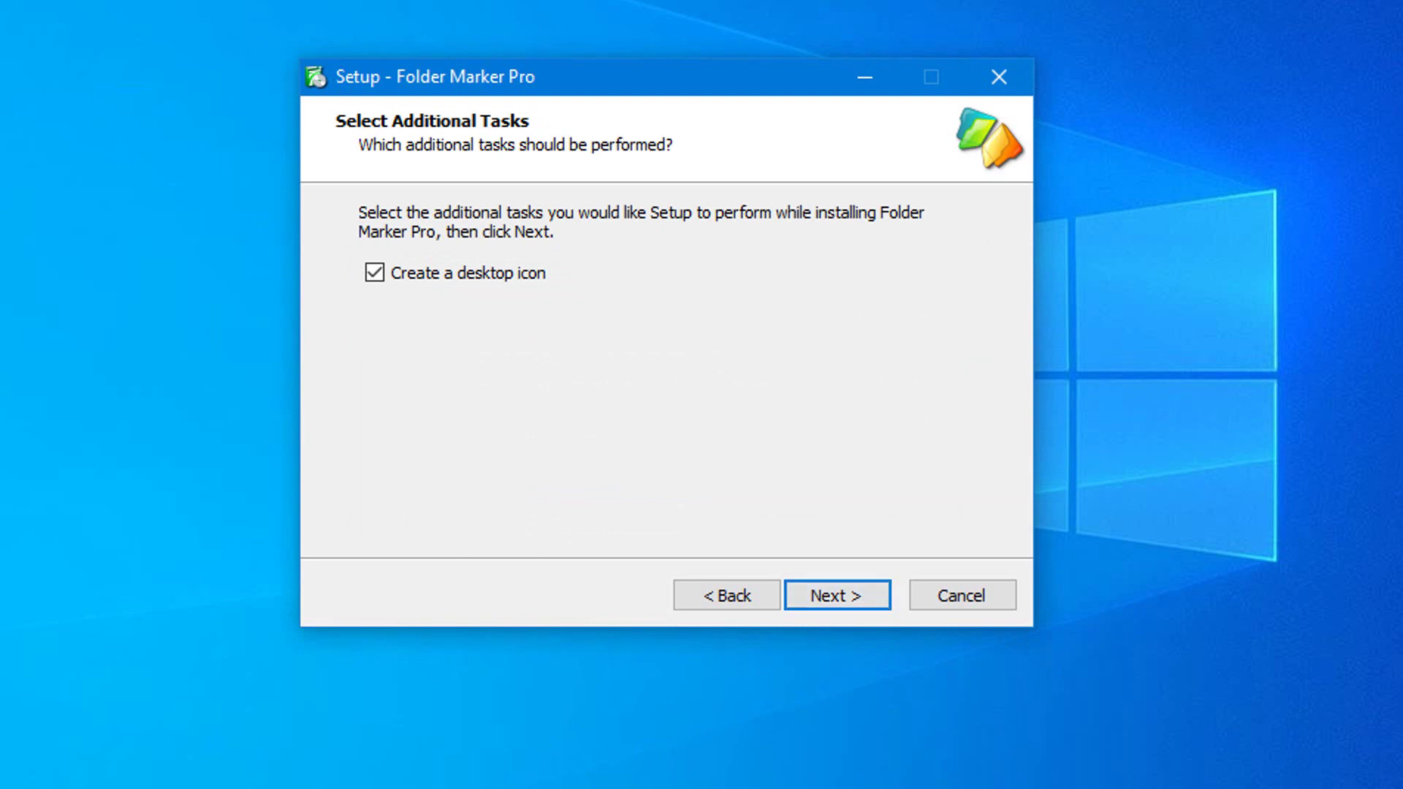
key(Return)
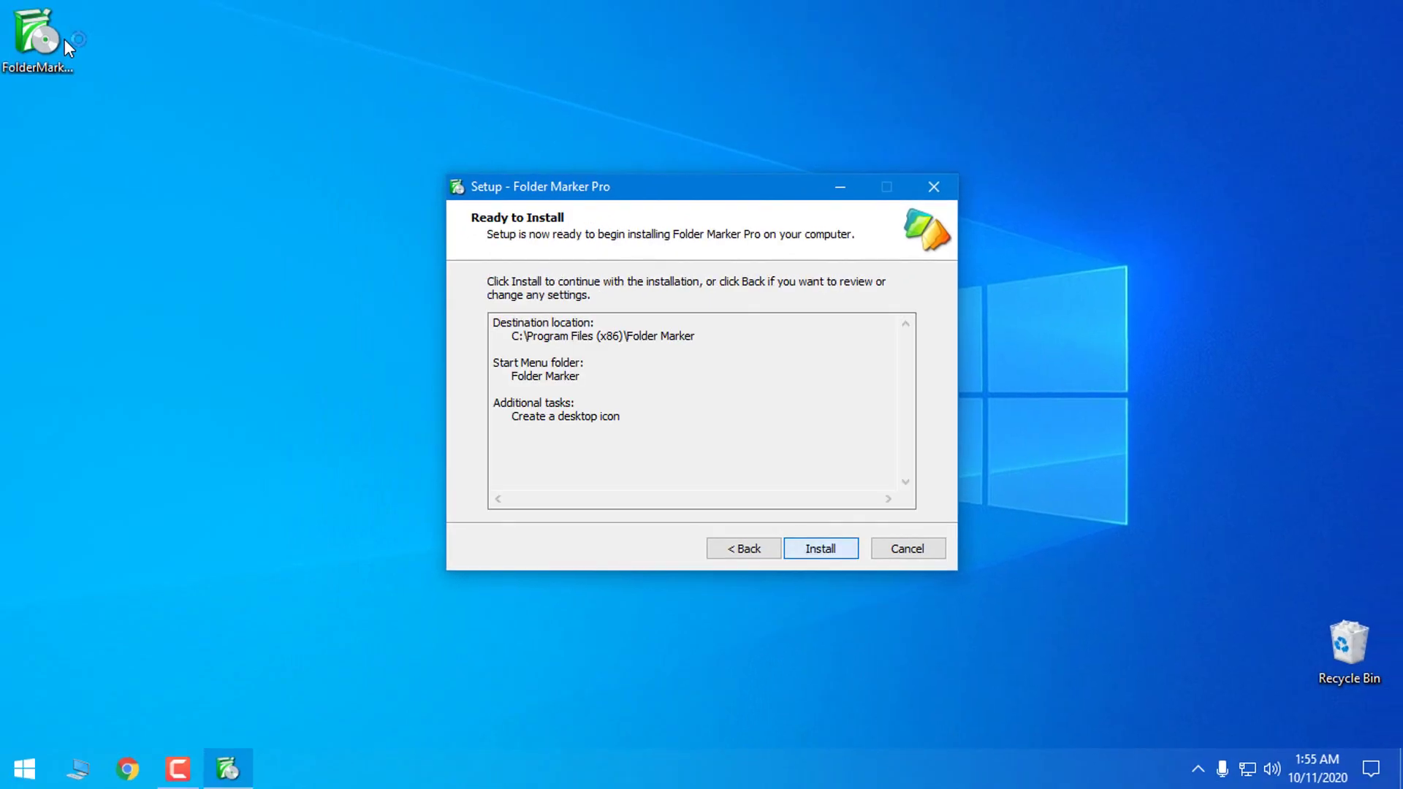
key(Return)
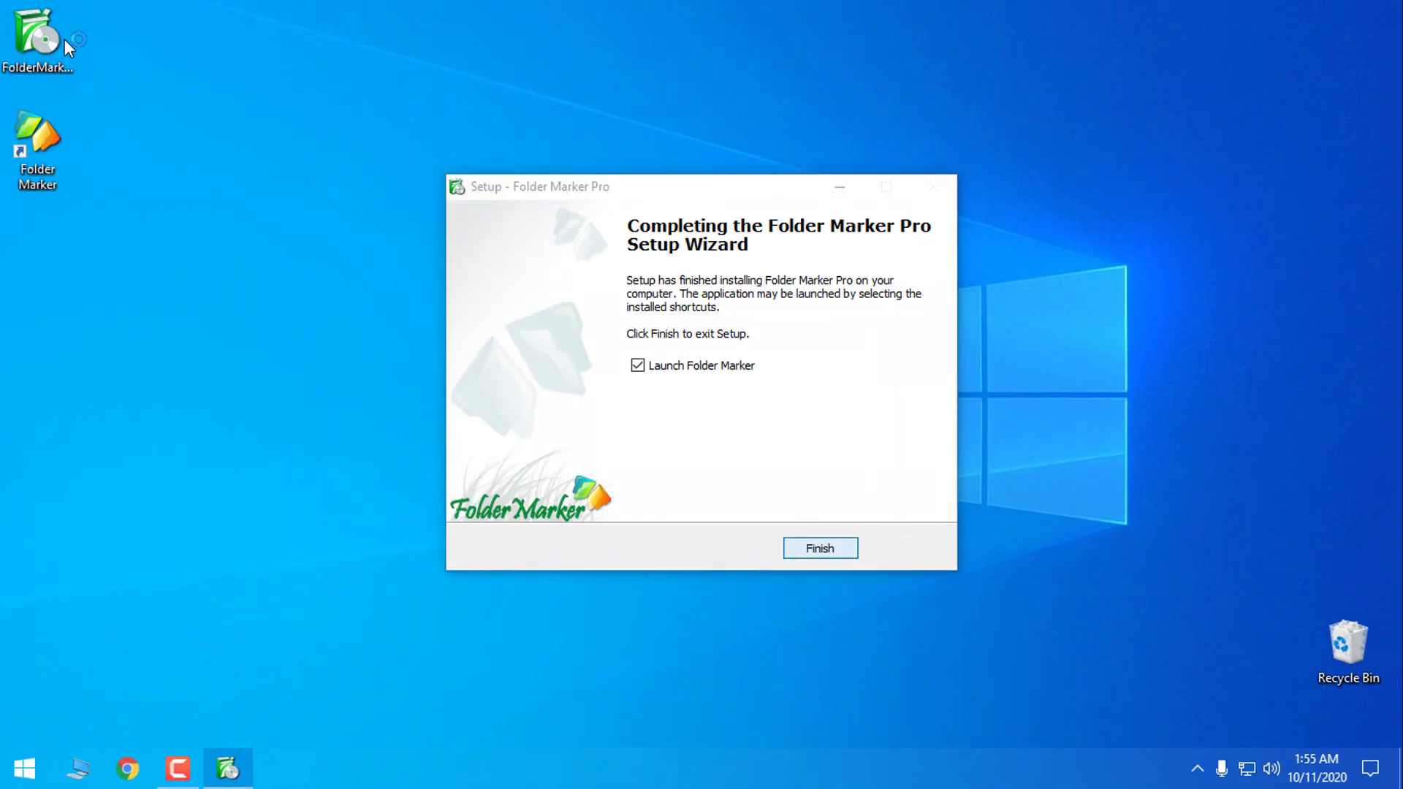
key(Return)
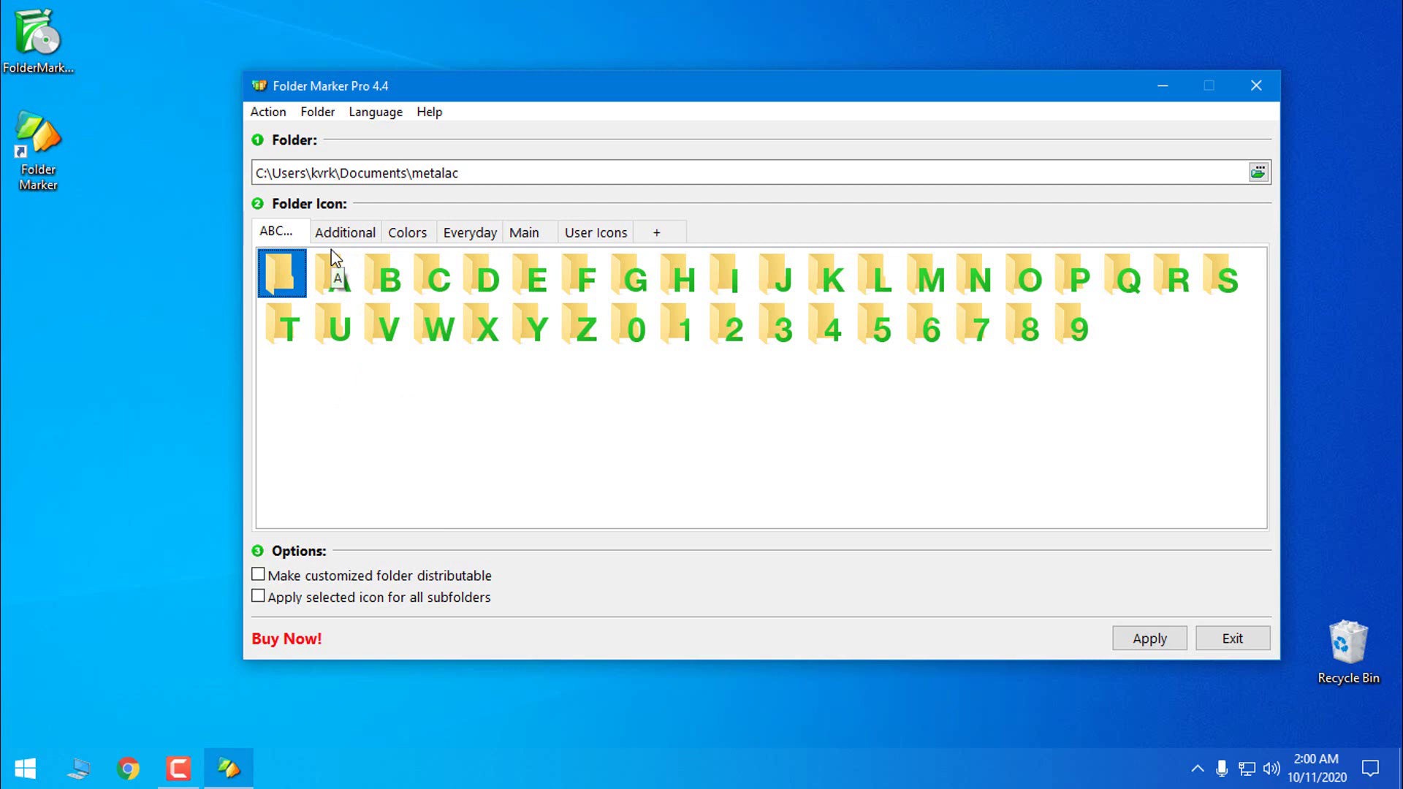
click(356, 235)
click(400, 237)
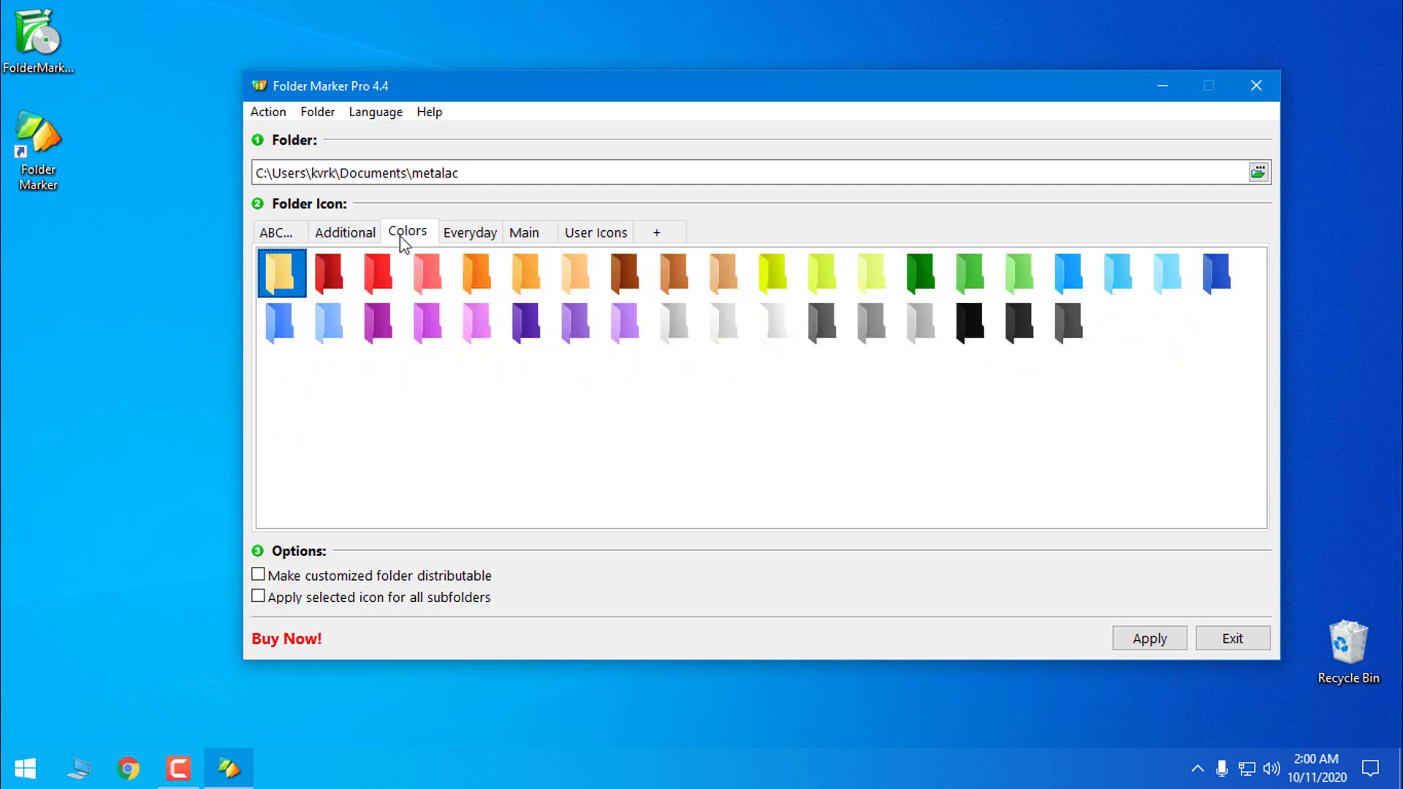
click(467, 233)
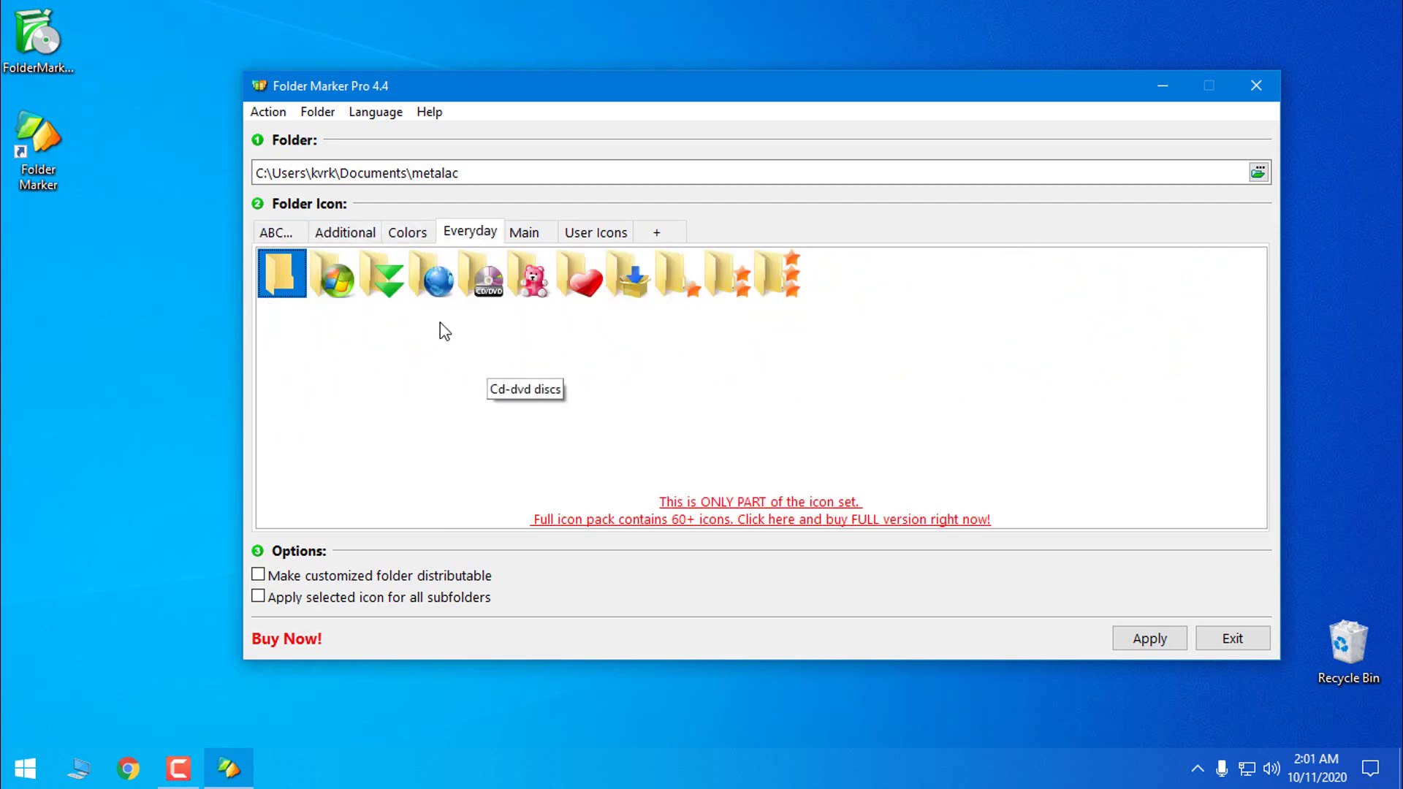
click(345, 234)
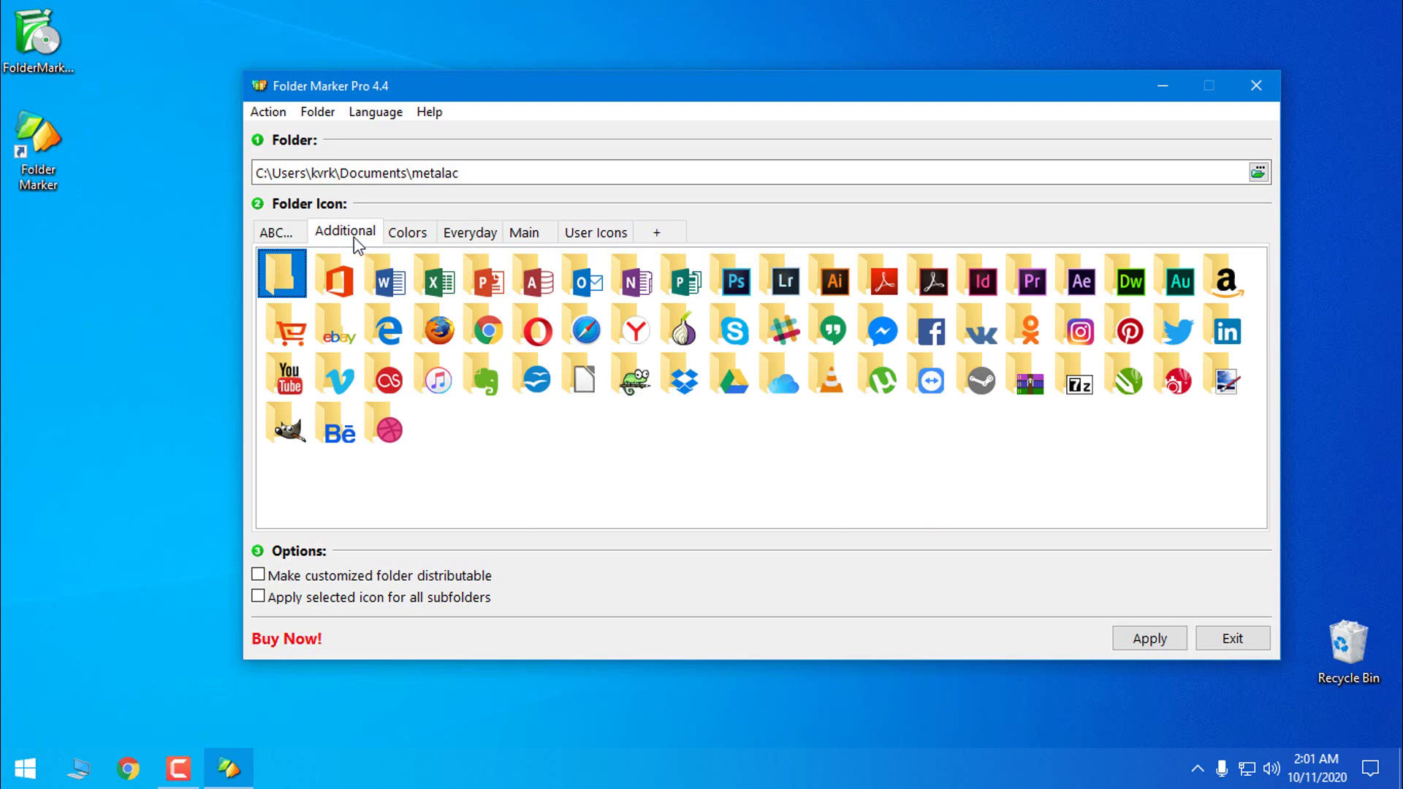
click(291, 235)
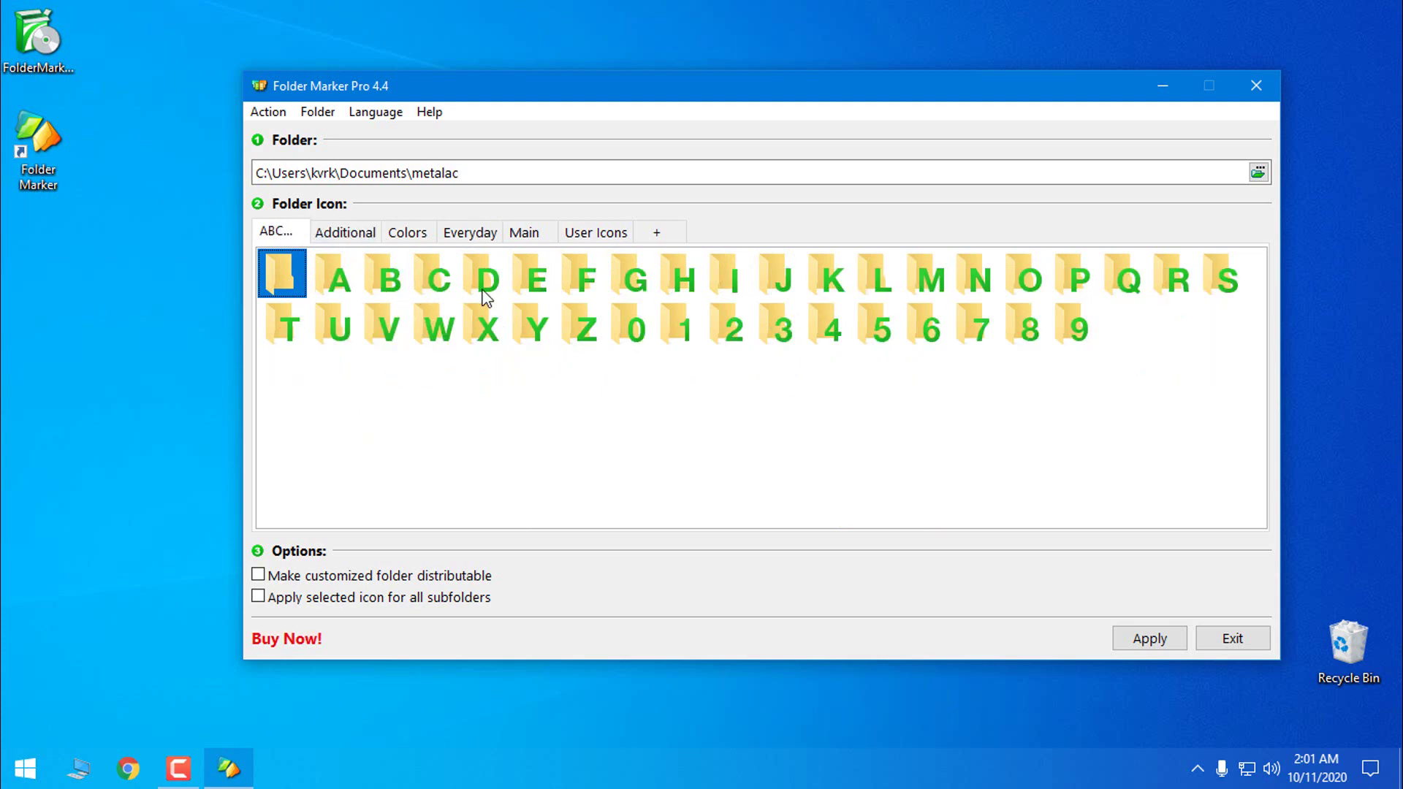
click(358, 234)
click(421, 242)
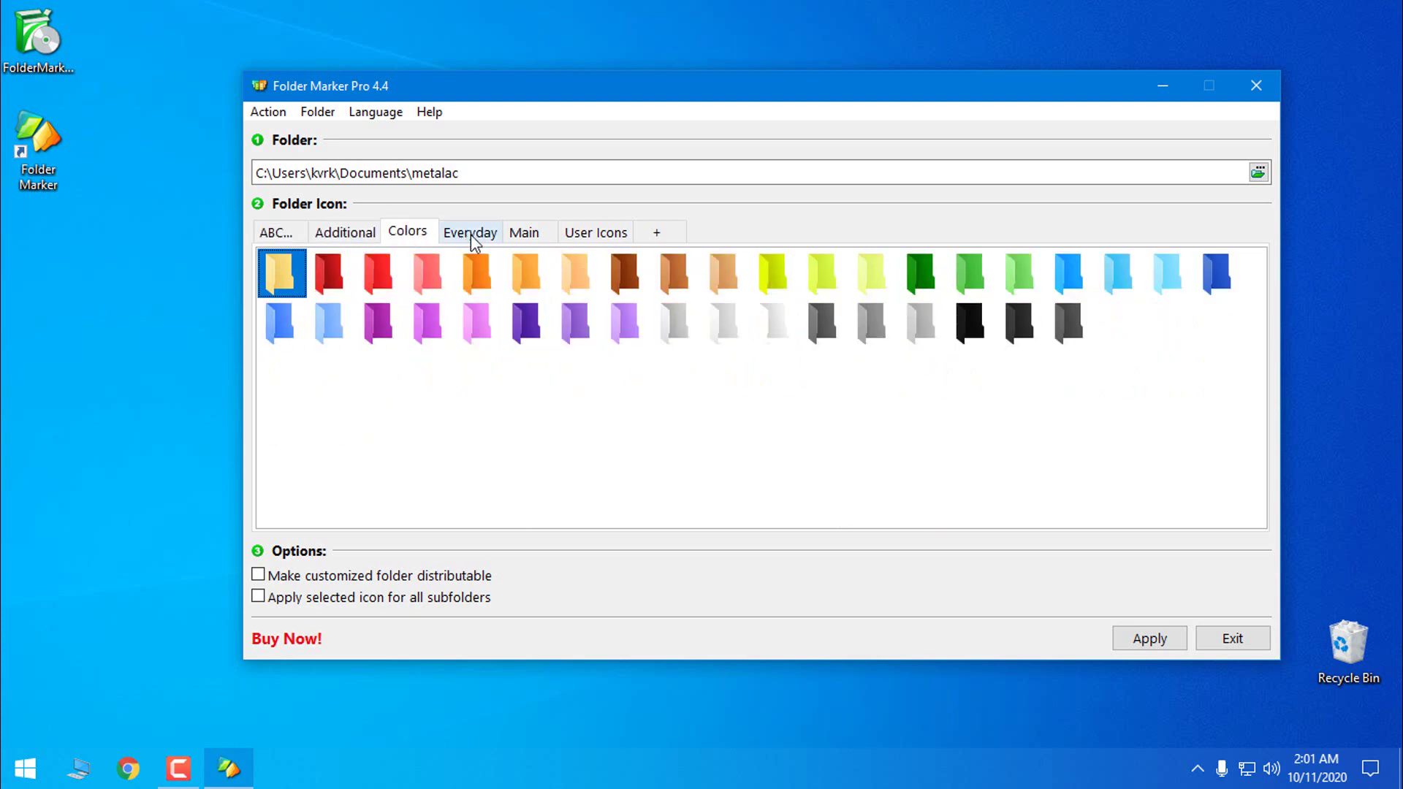
click(473, 238)
click(520, 241)
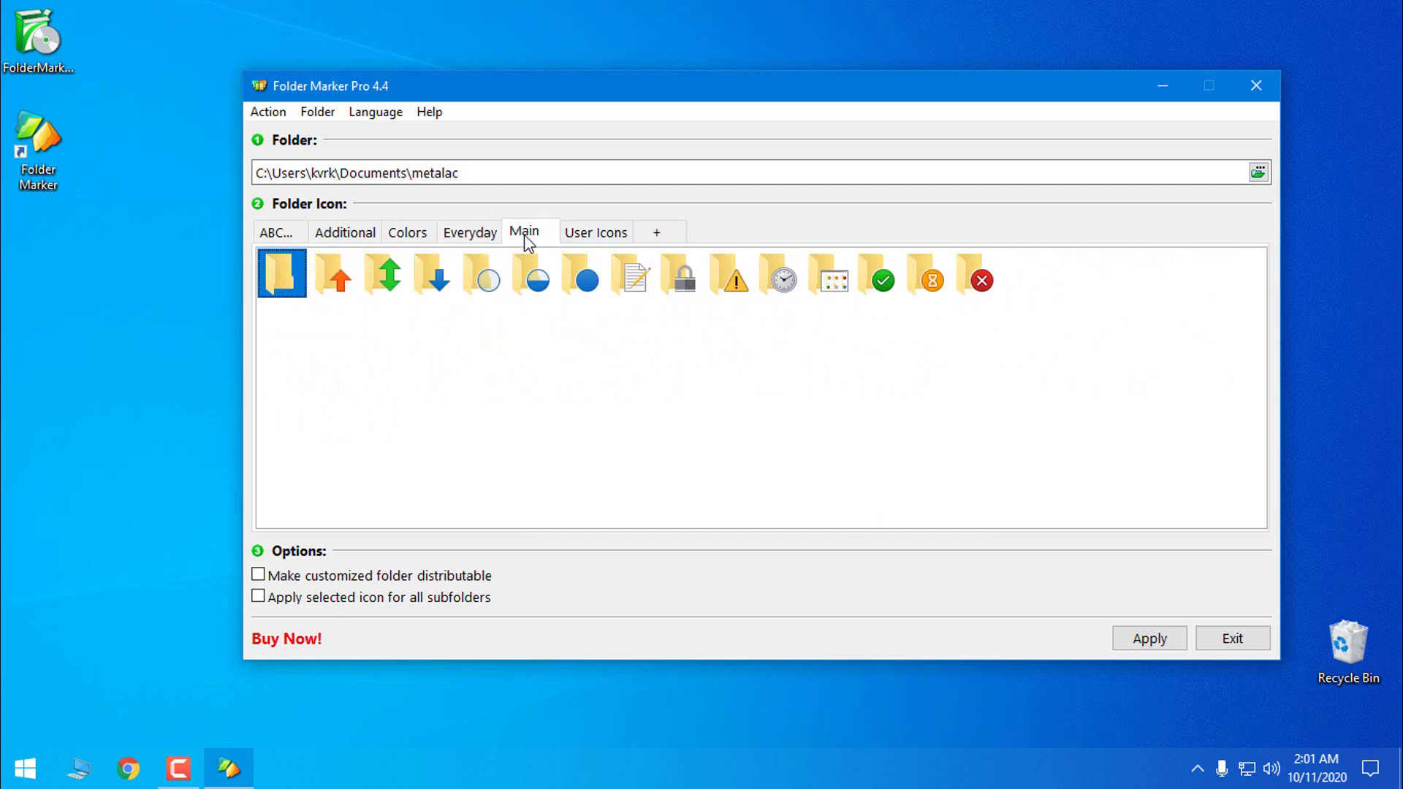
click(596, 237)
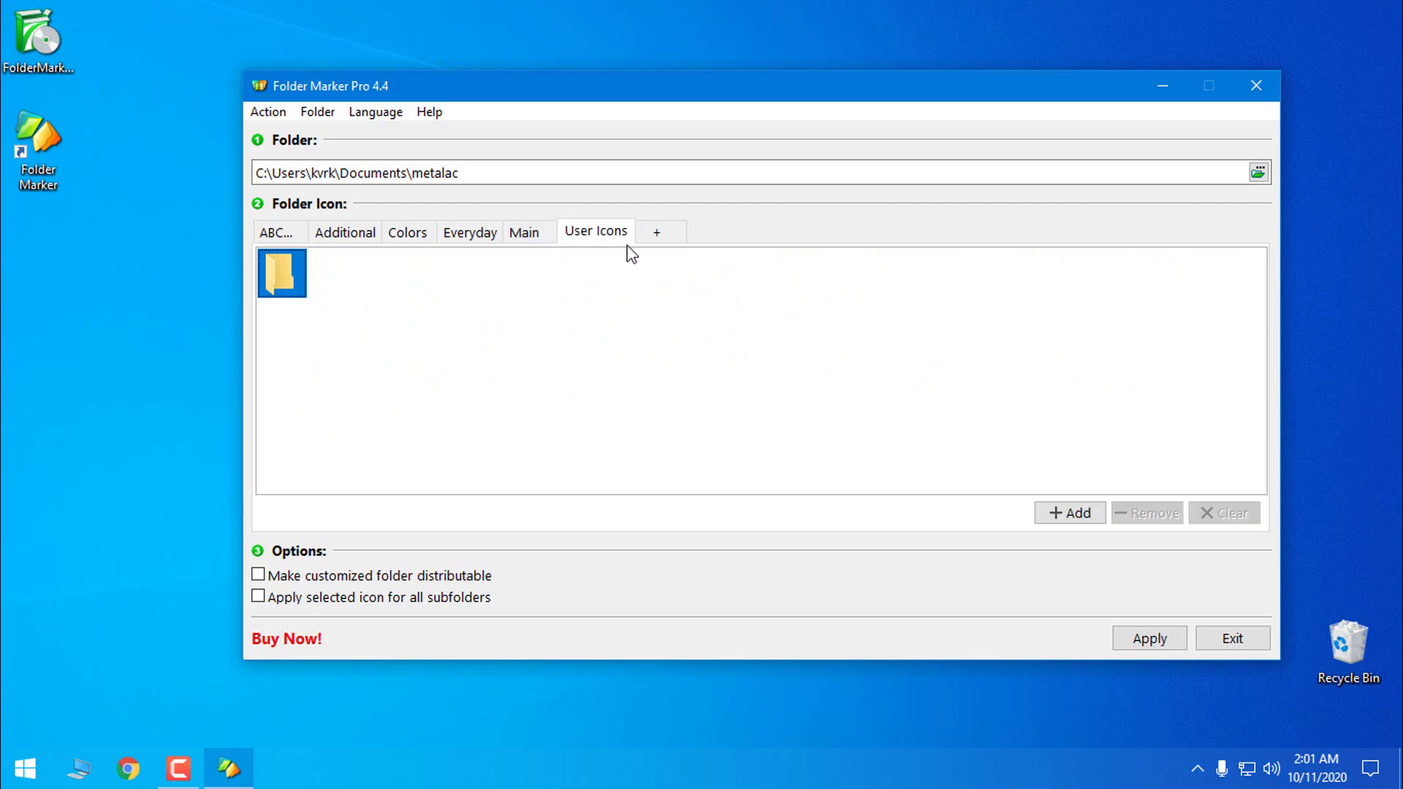
click(280, 234)
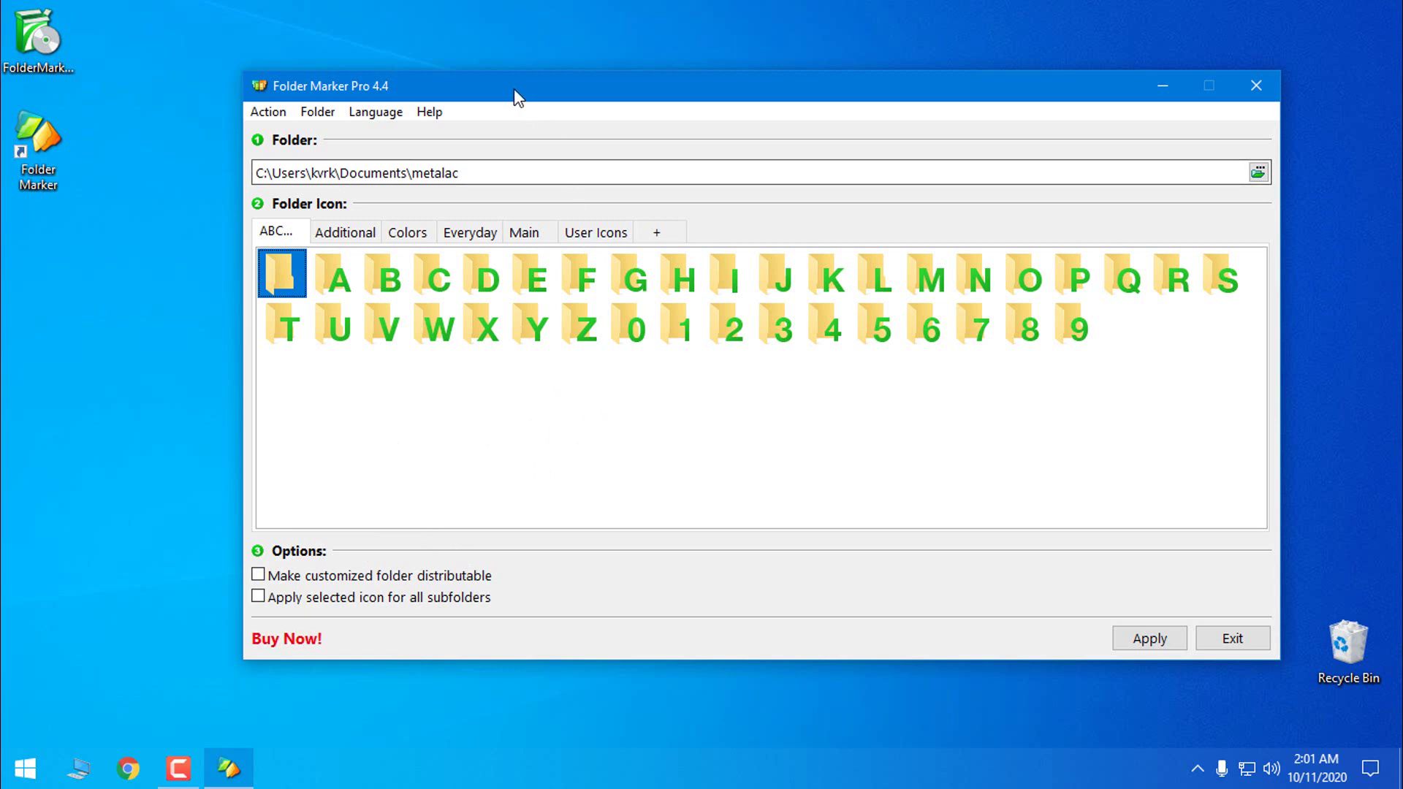
drag(514, 89, 519, 69)
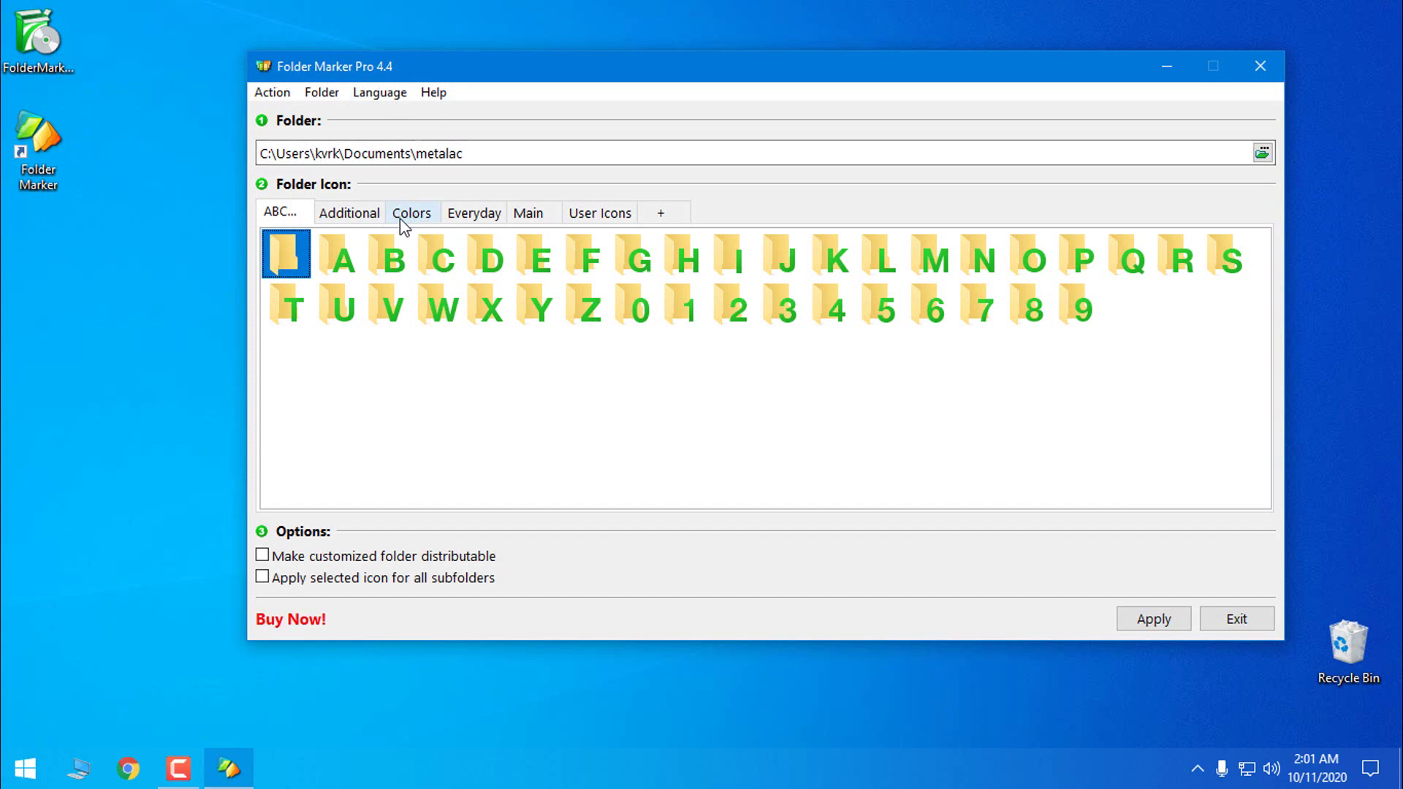
Step: Set Desktop\Test as the folder to mark in Folder Marker Pro
click(366, 221)
click(415, 219)
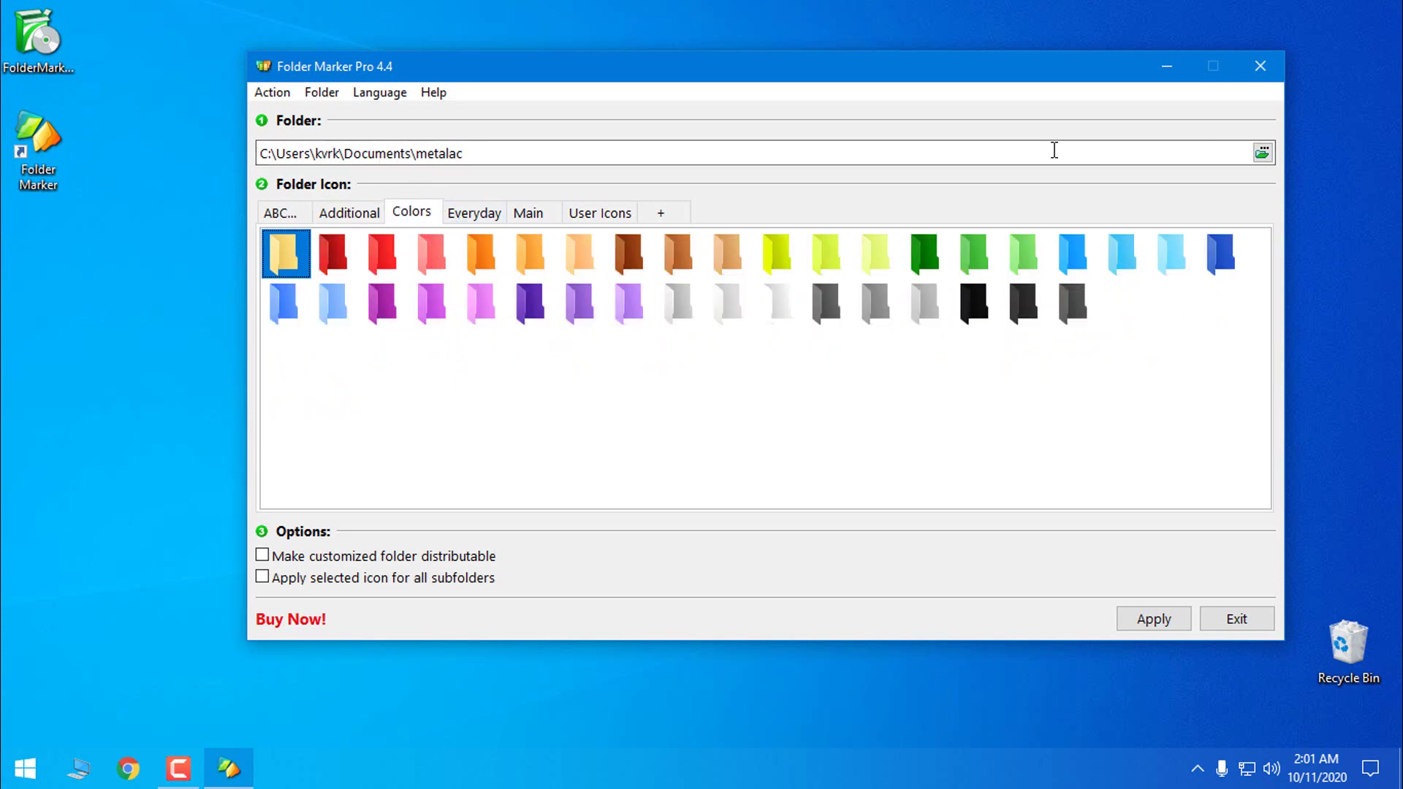
click(1262, 152)
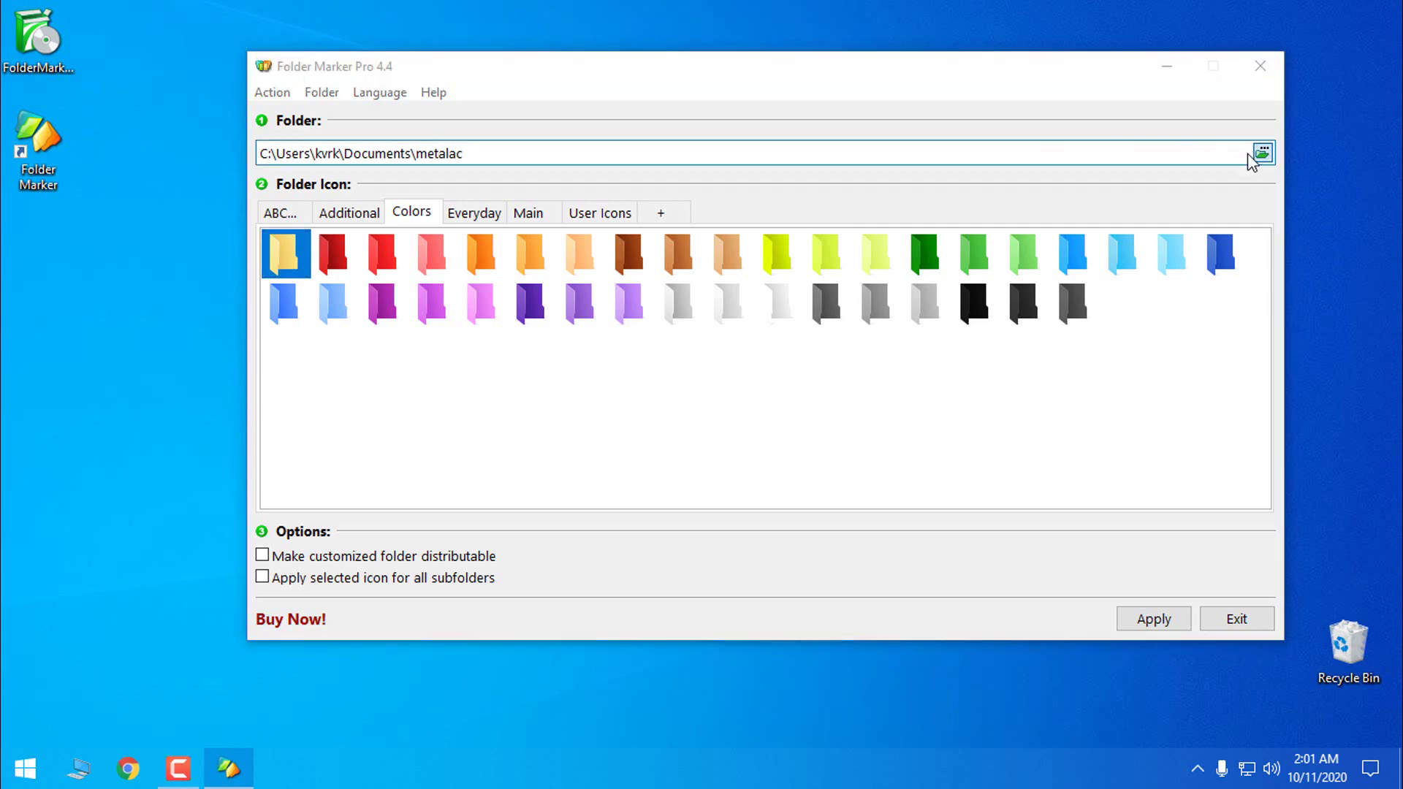
click(335, 260)
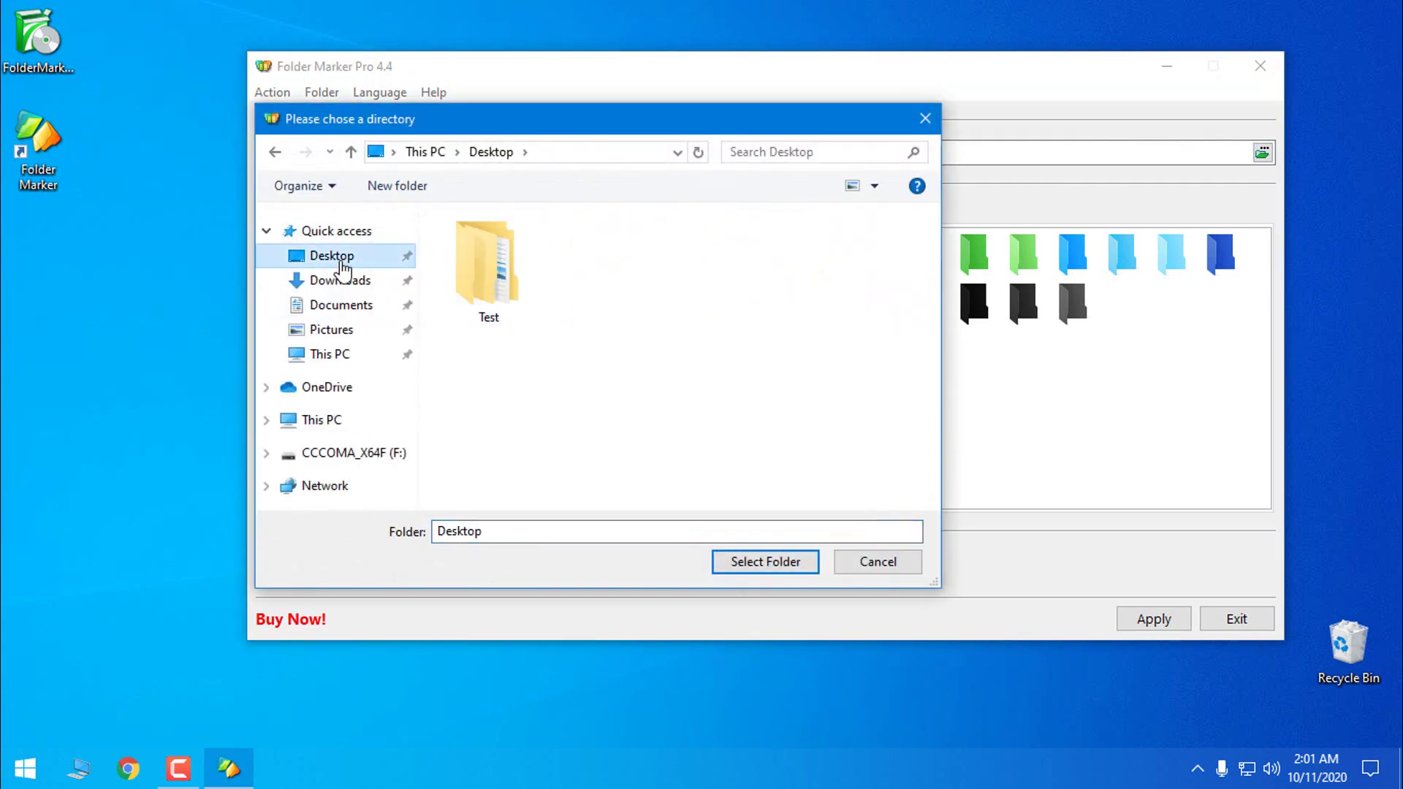
click(459, 259)
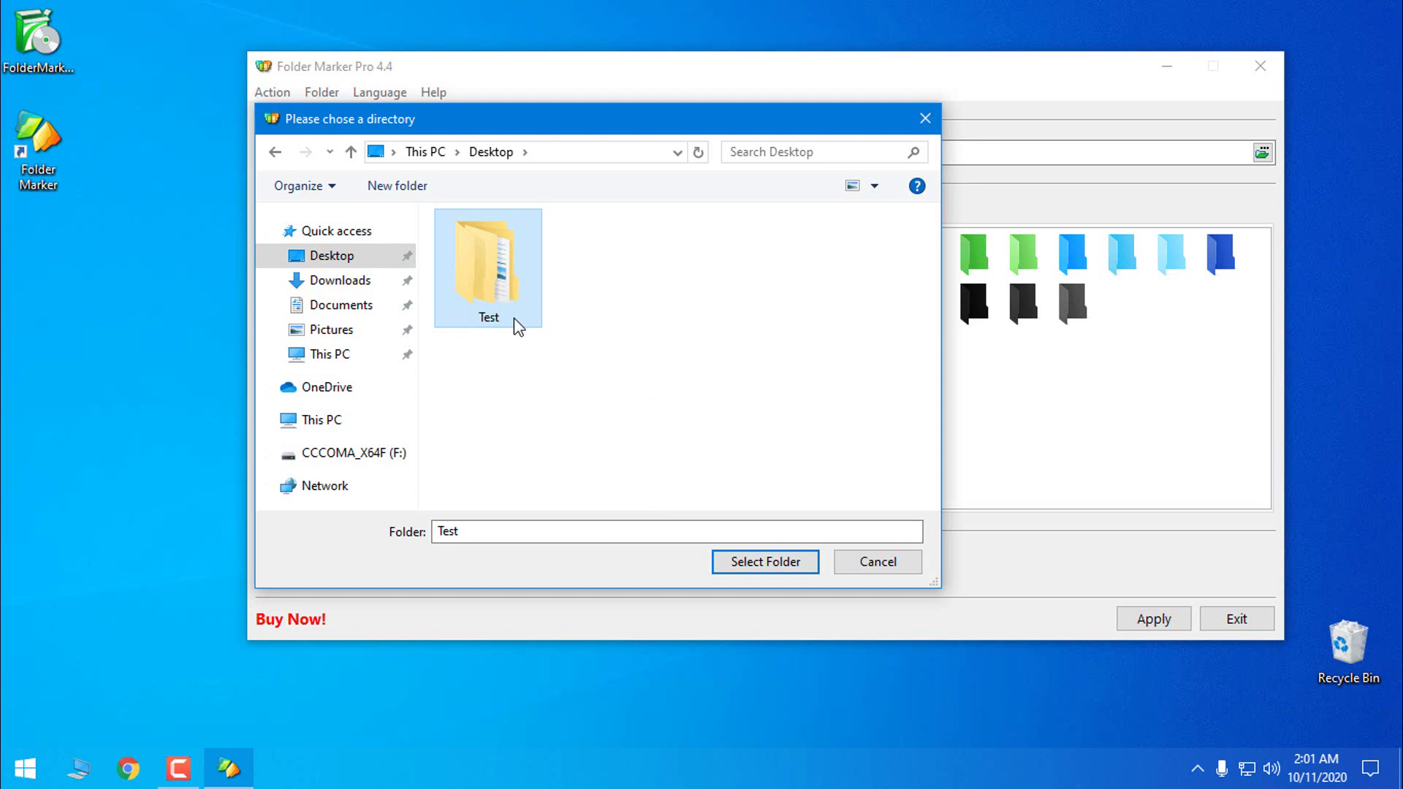
click(752, 567)
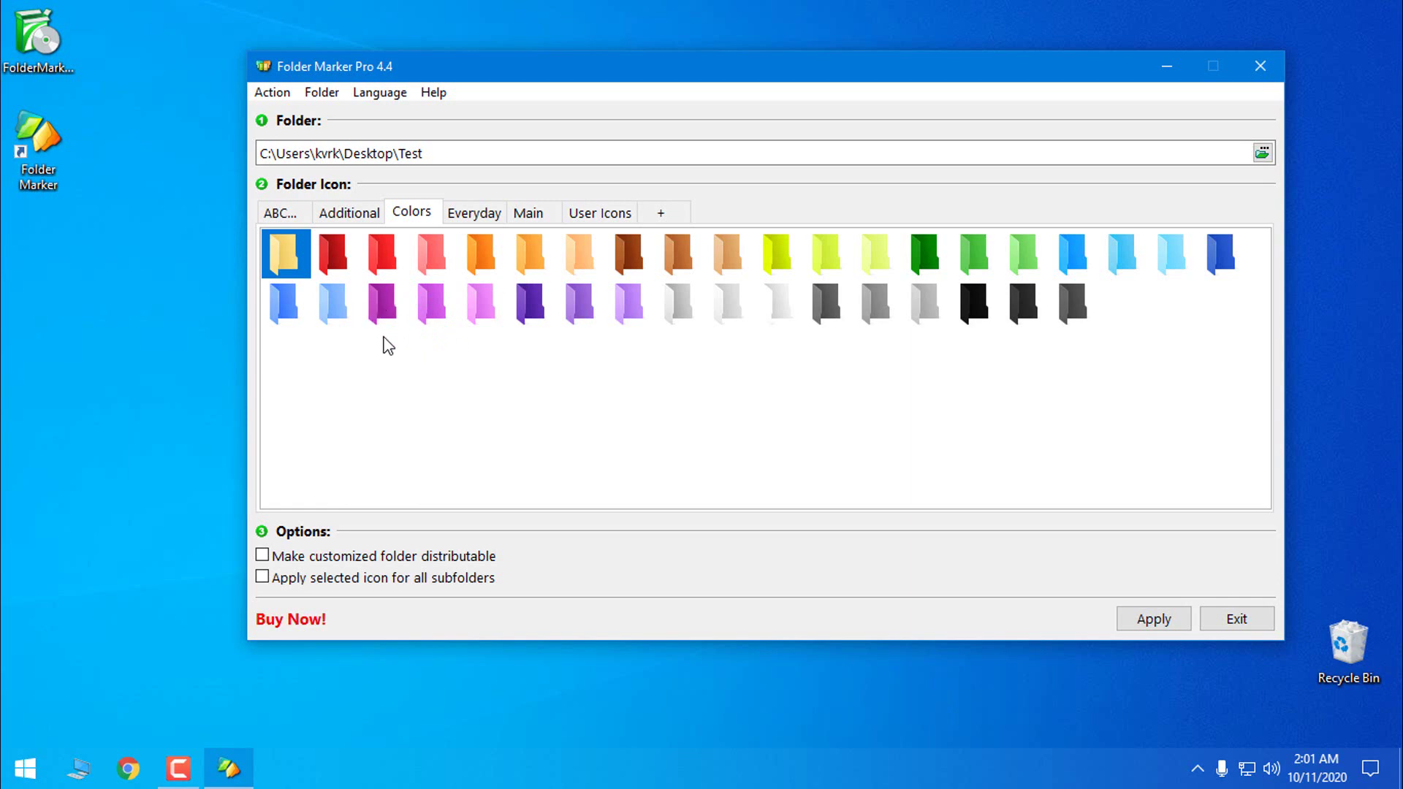
Step: Apply the blue folder colour to Test and refresh the desktop to show it
click(1062, 270)
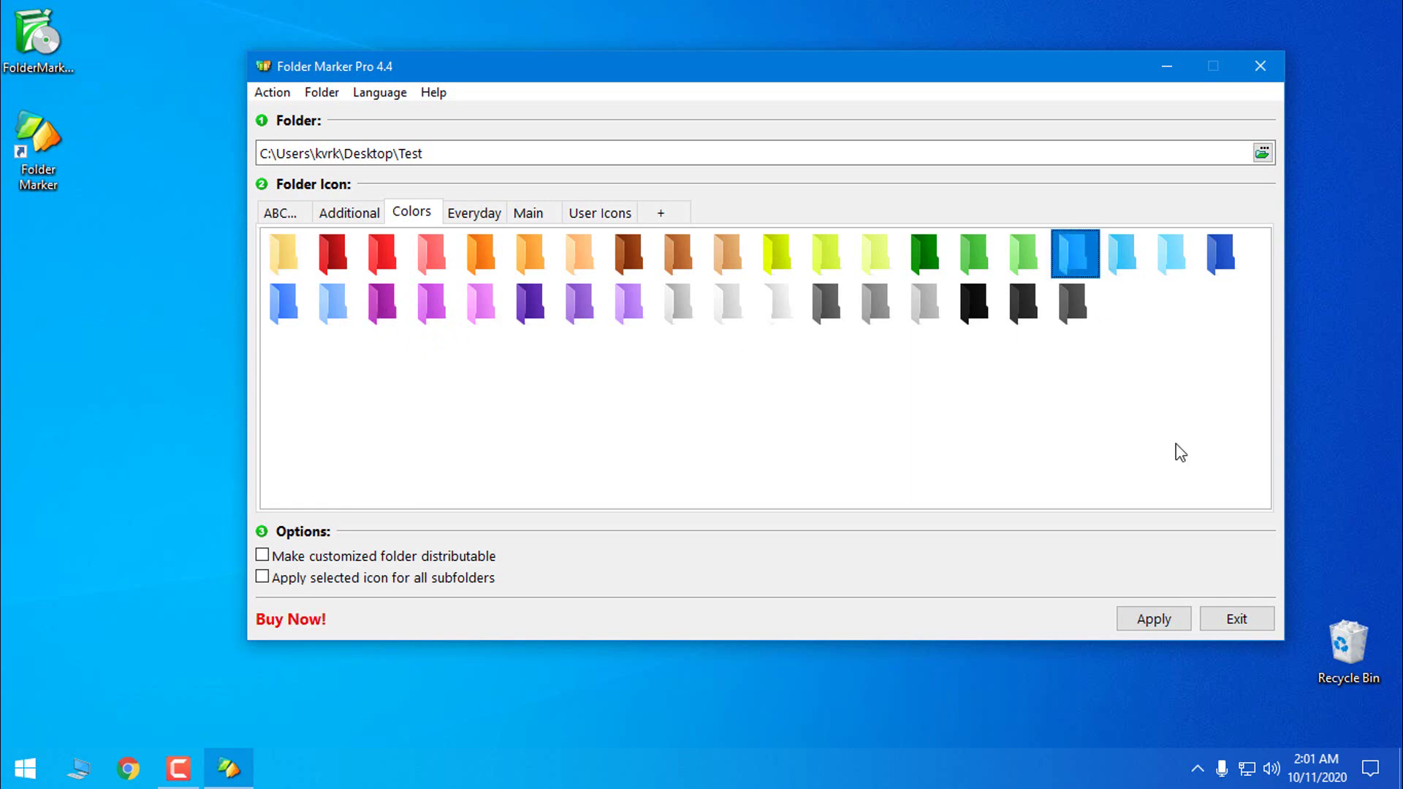
click(1152, 619)
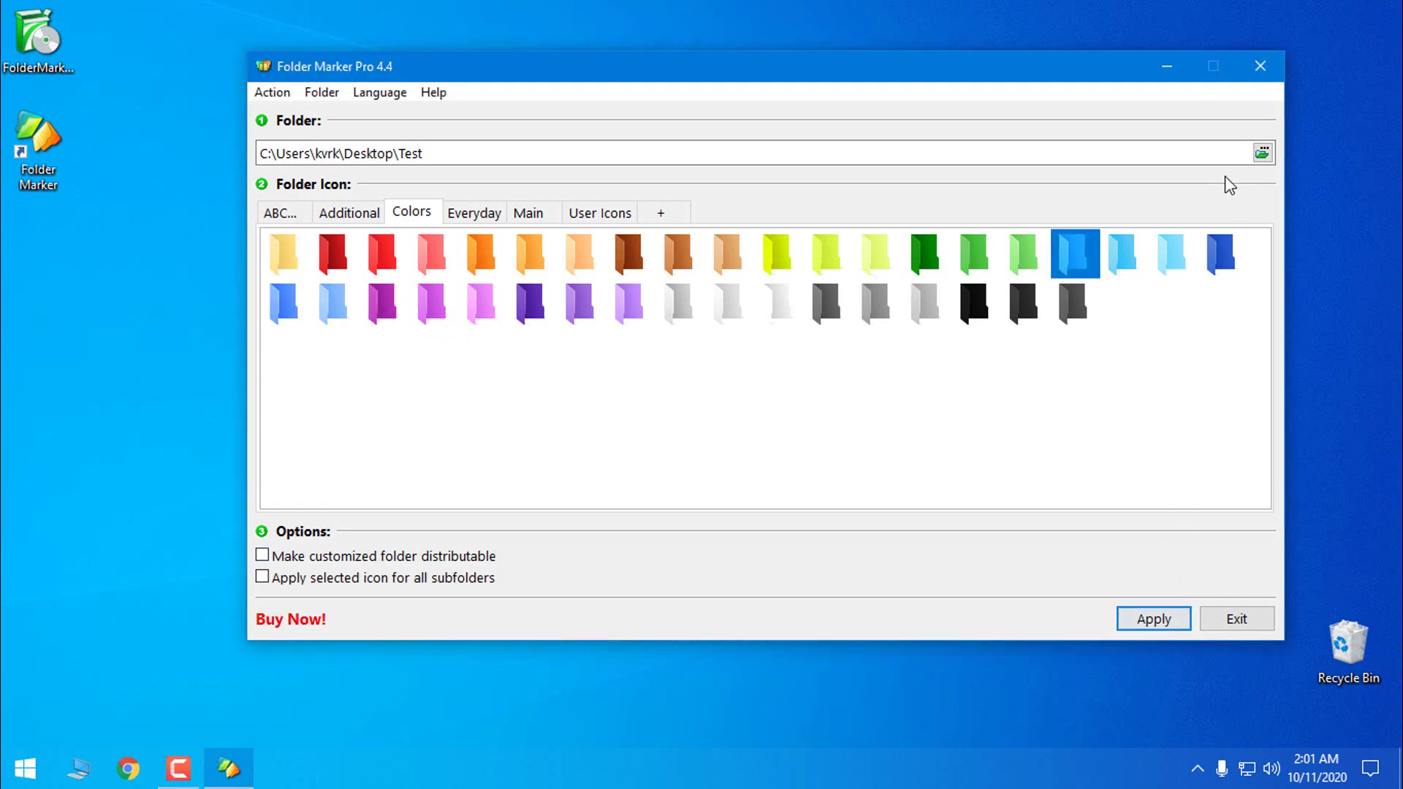
click(1168, 68)
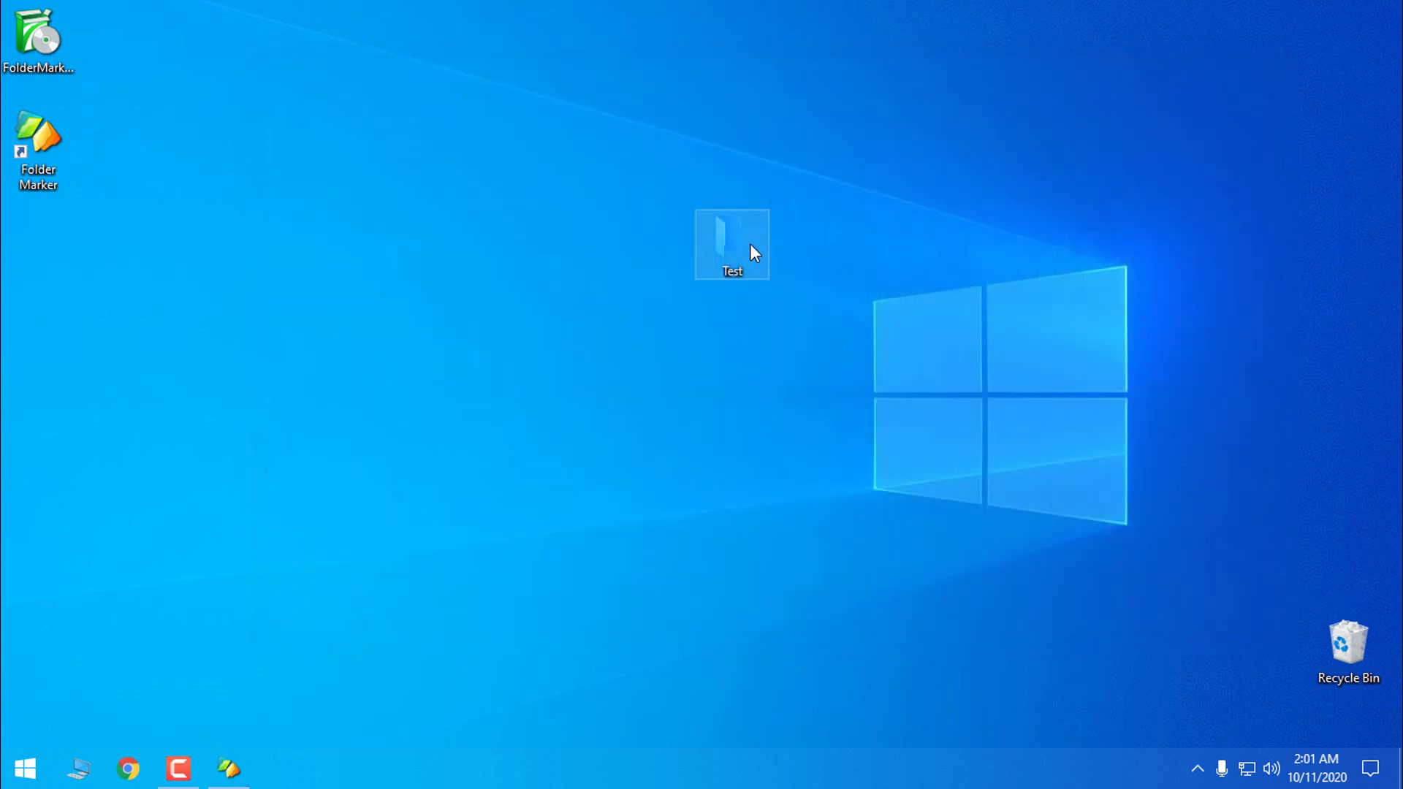
right_click(719, 296)
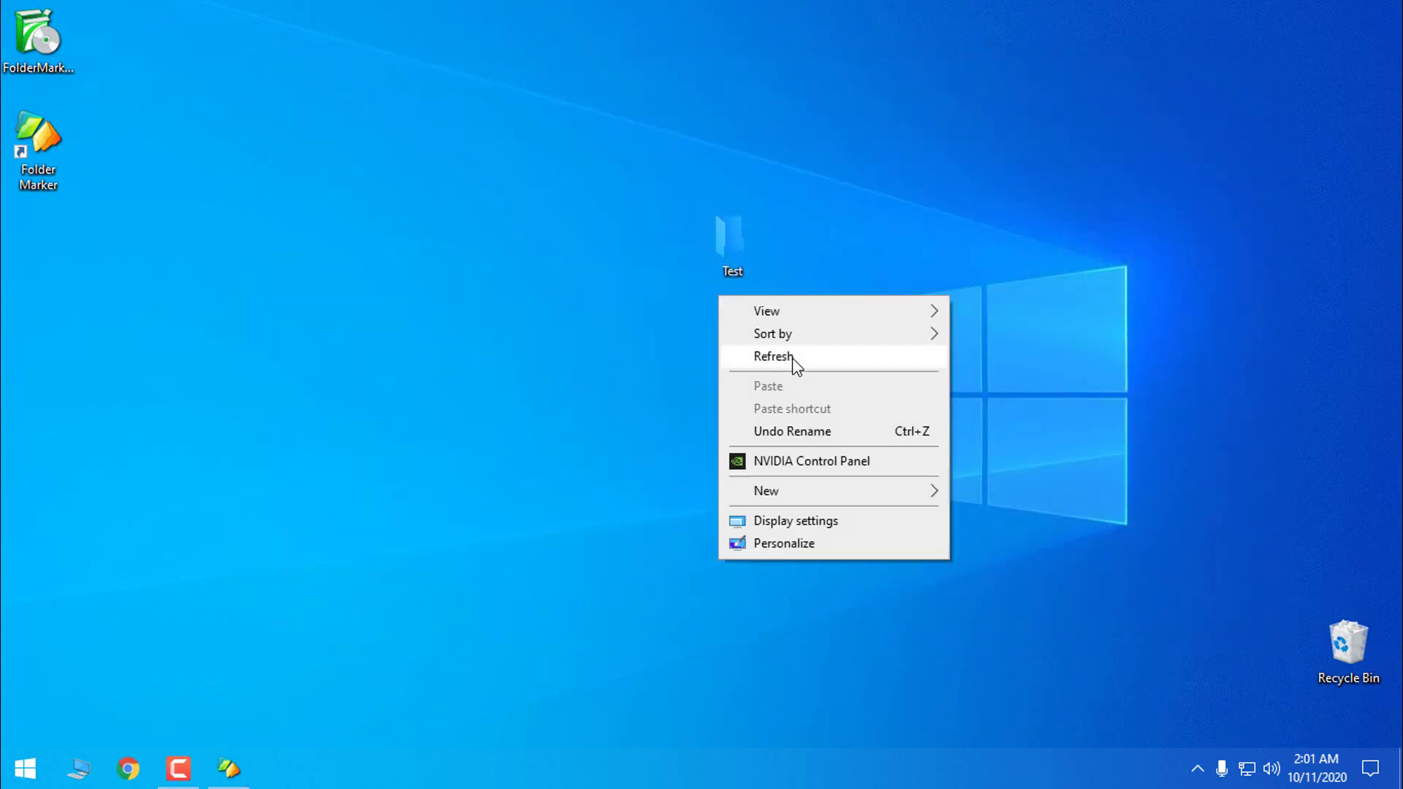
click(790, 358)
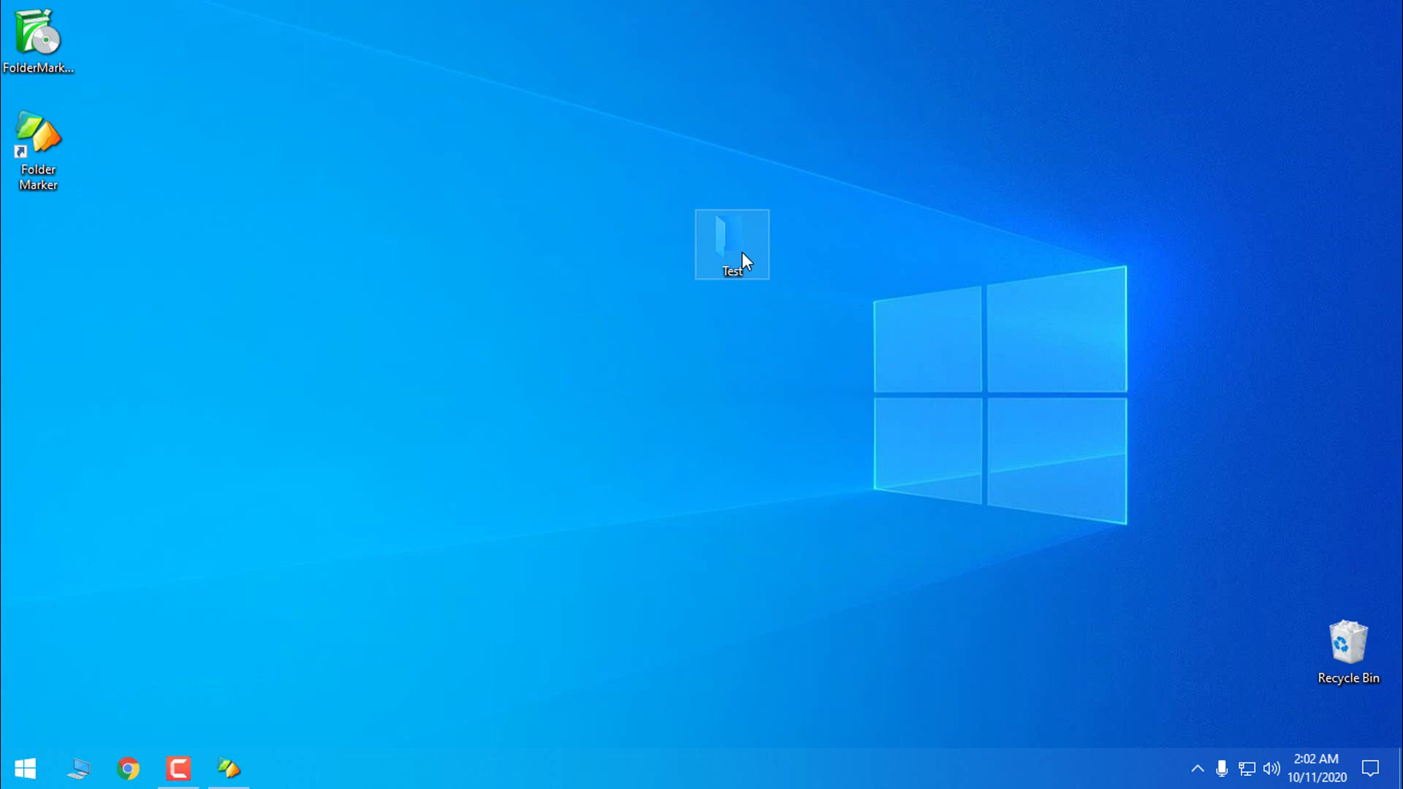
Step: Select Test\Private Files as the folder to mark
click(228, 767)
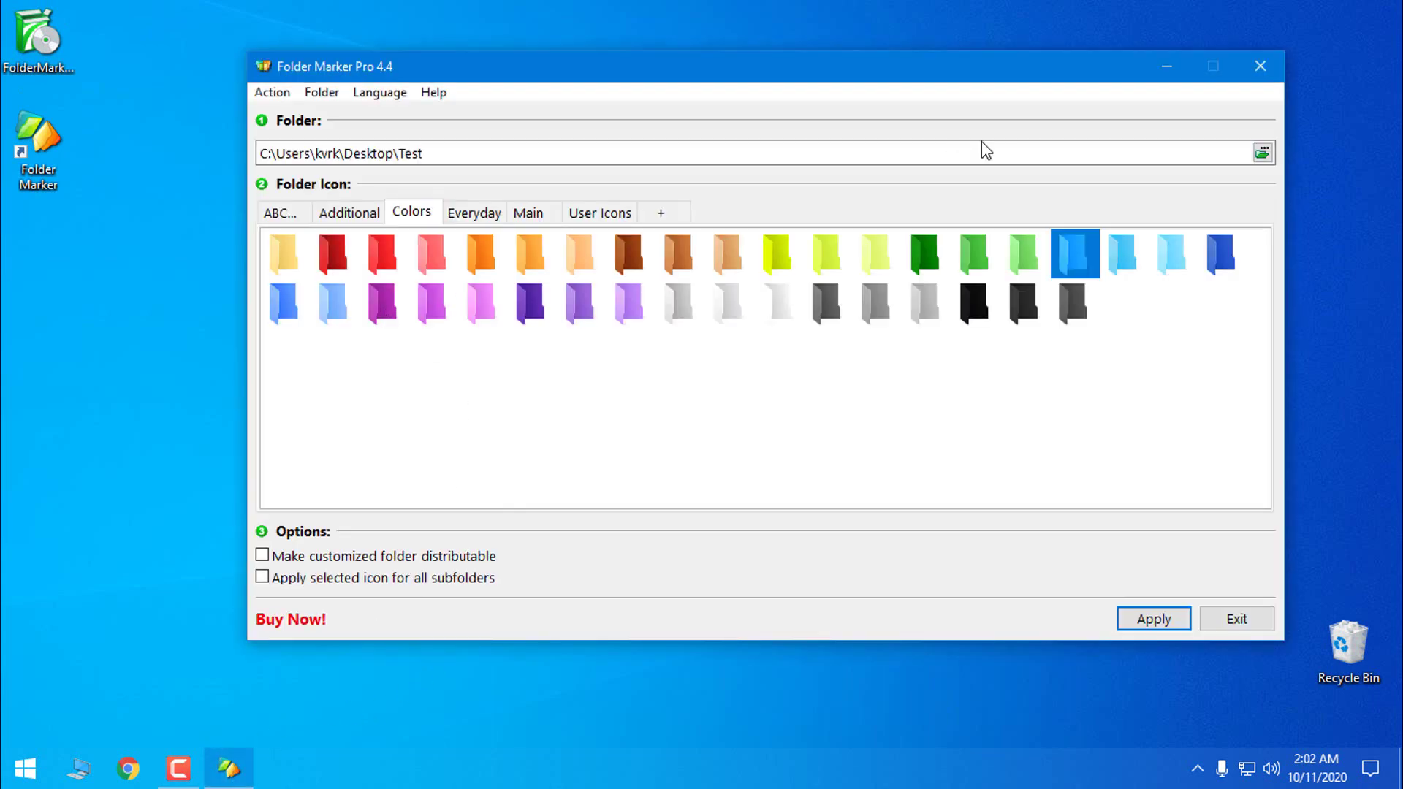
click(1262, 152)
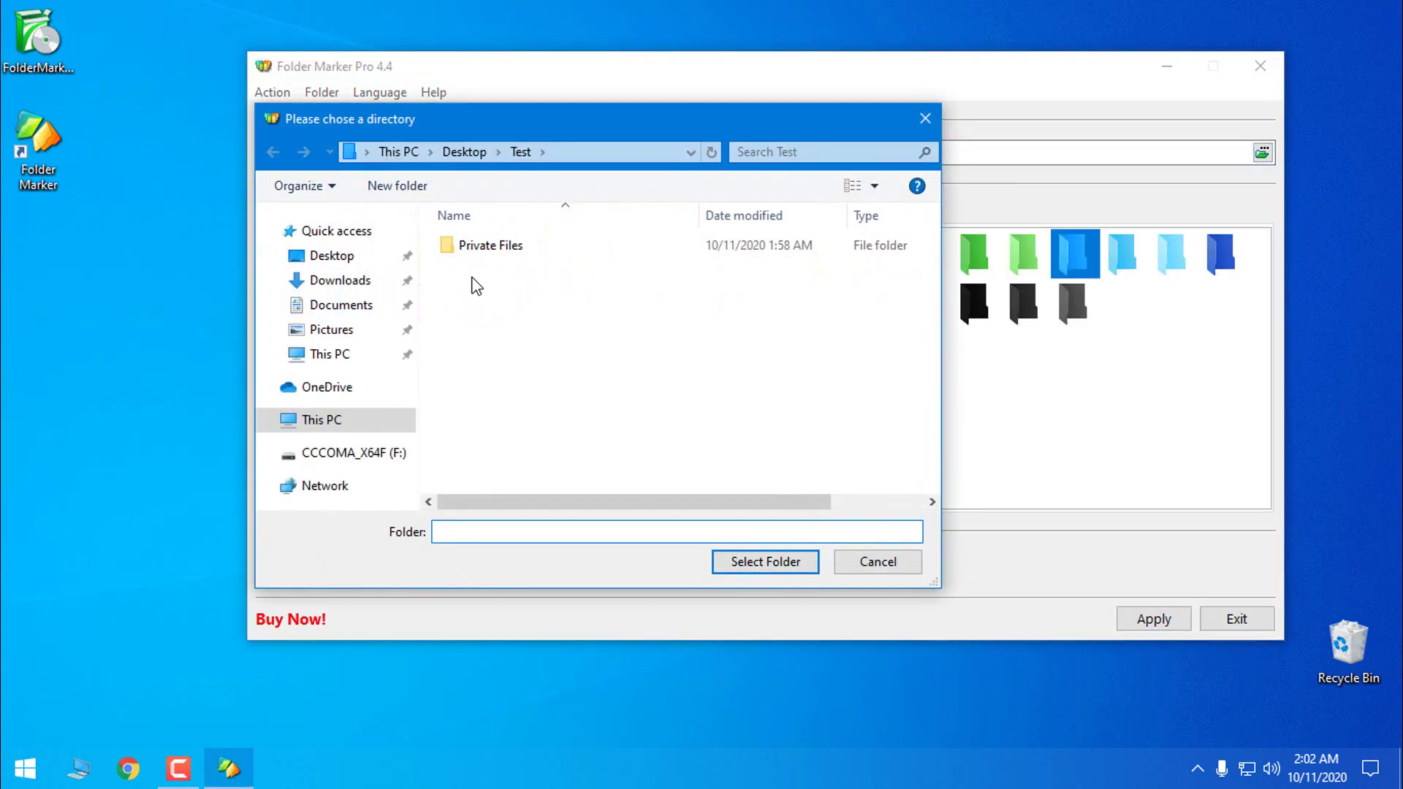
click(479, 250)
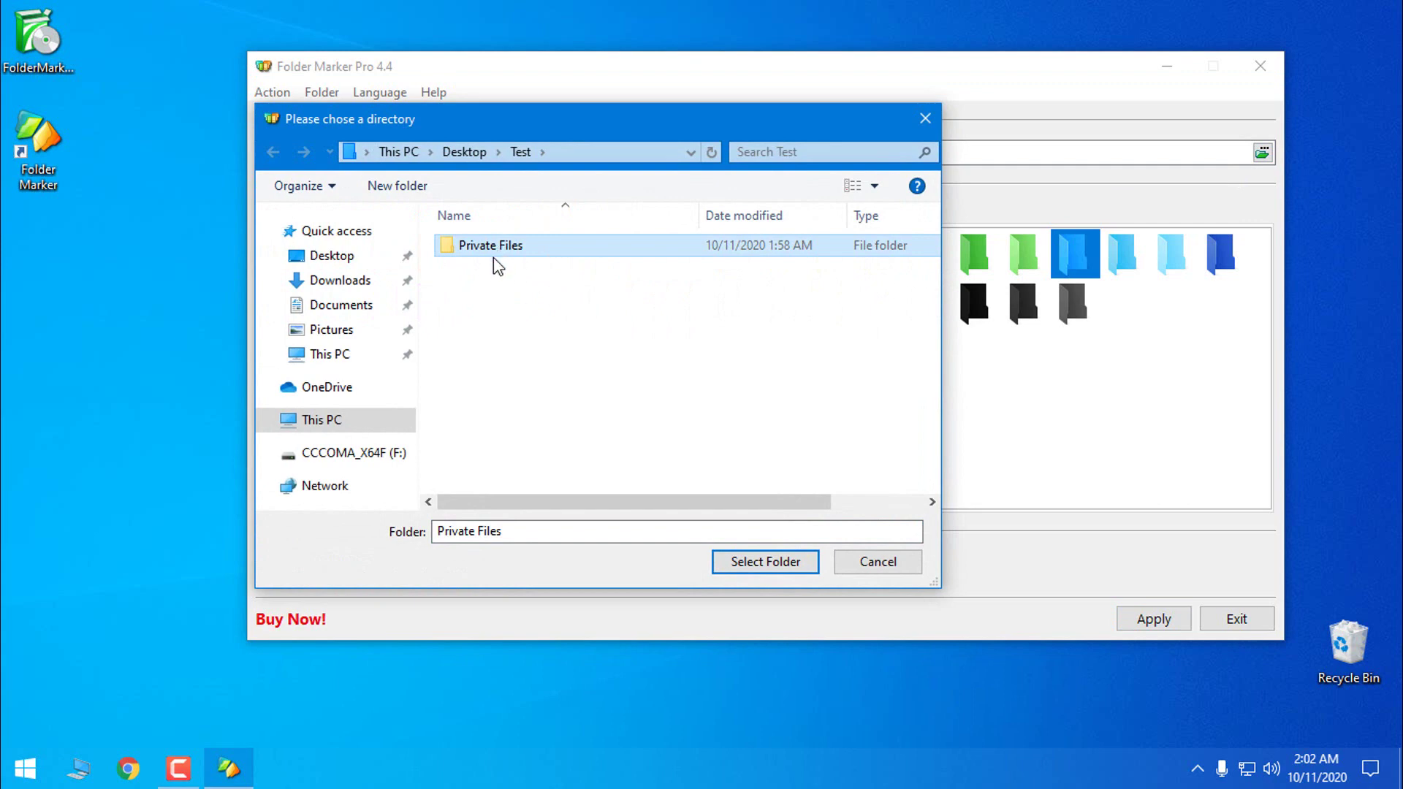
click(777, 565)
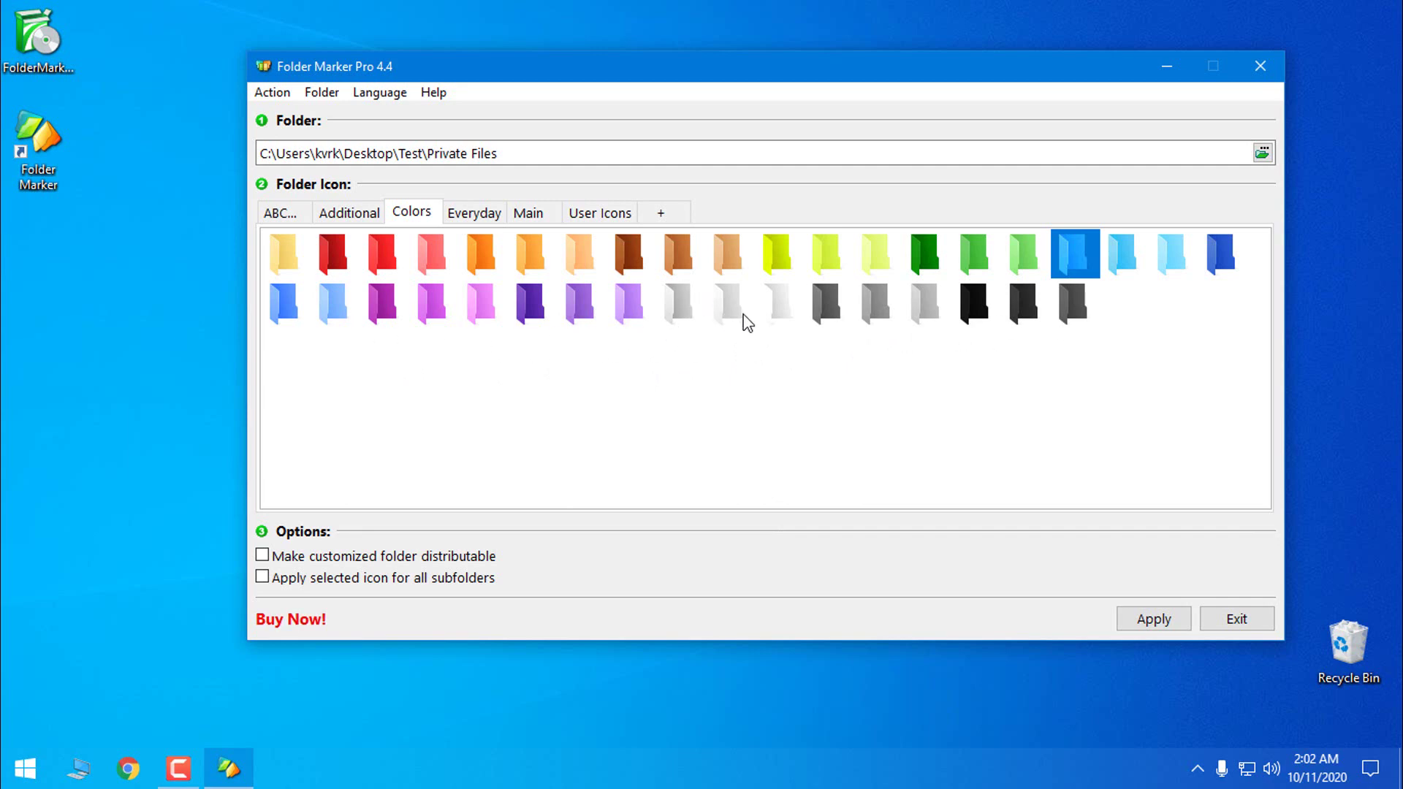
Step: Apply the grey folder colour to Private Files
click(878, 305)
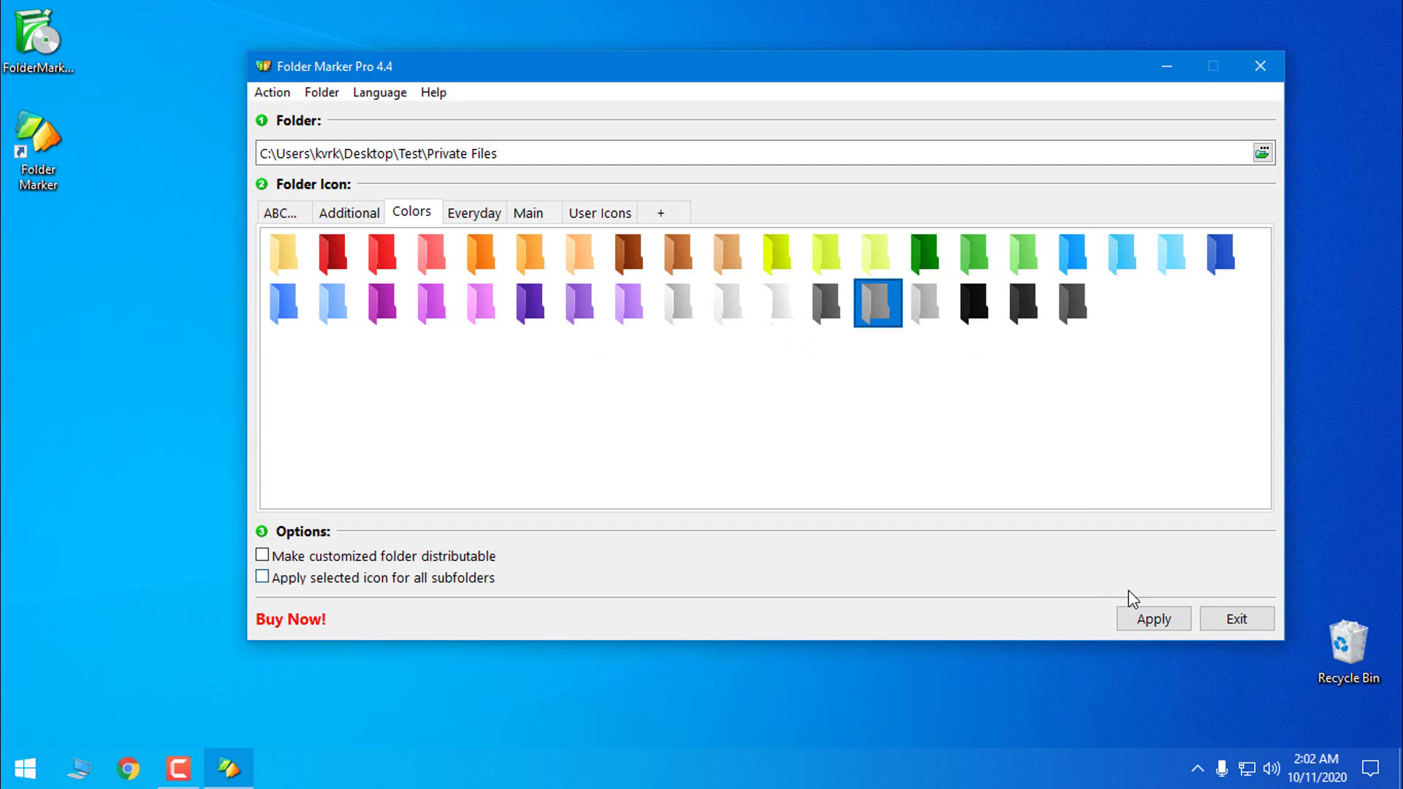
click(1149, 623)
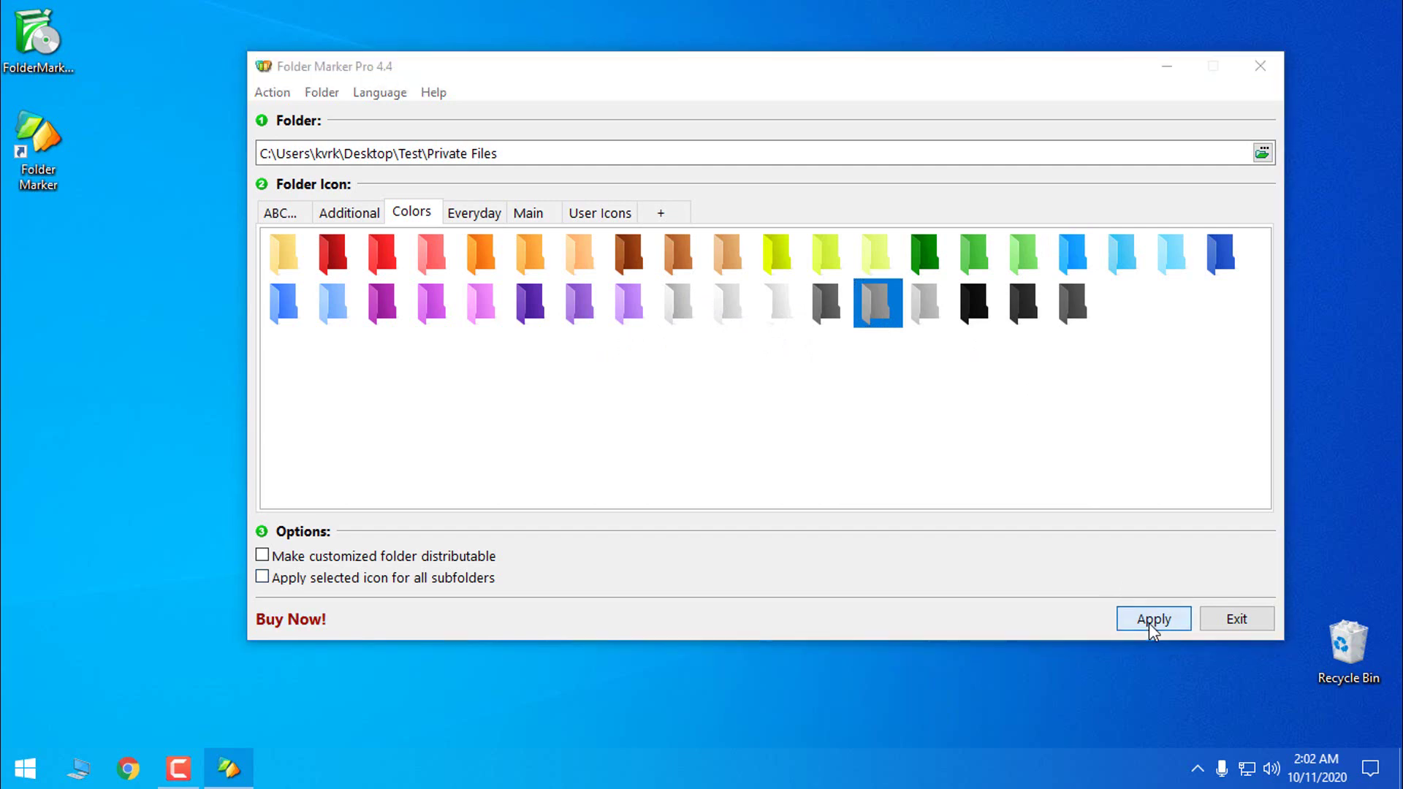
click(1166, 67)
Step: View Test's contents as large, then extra large icons to check Private Files, then close it
double_click(734, 220)
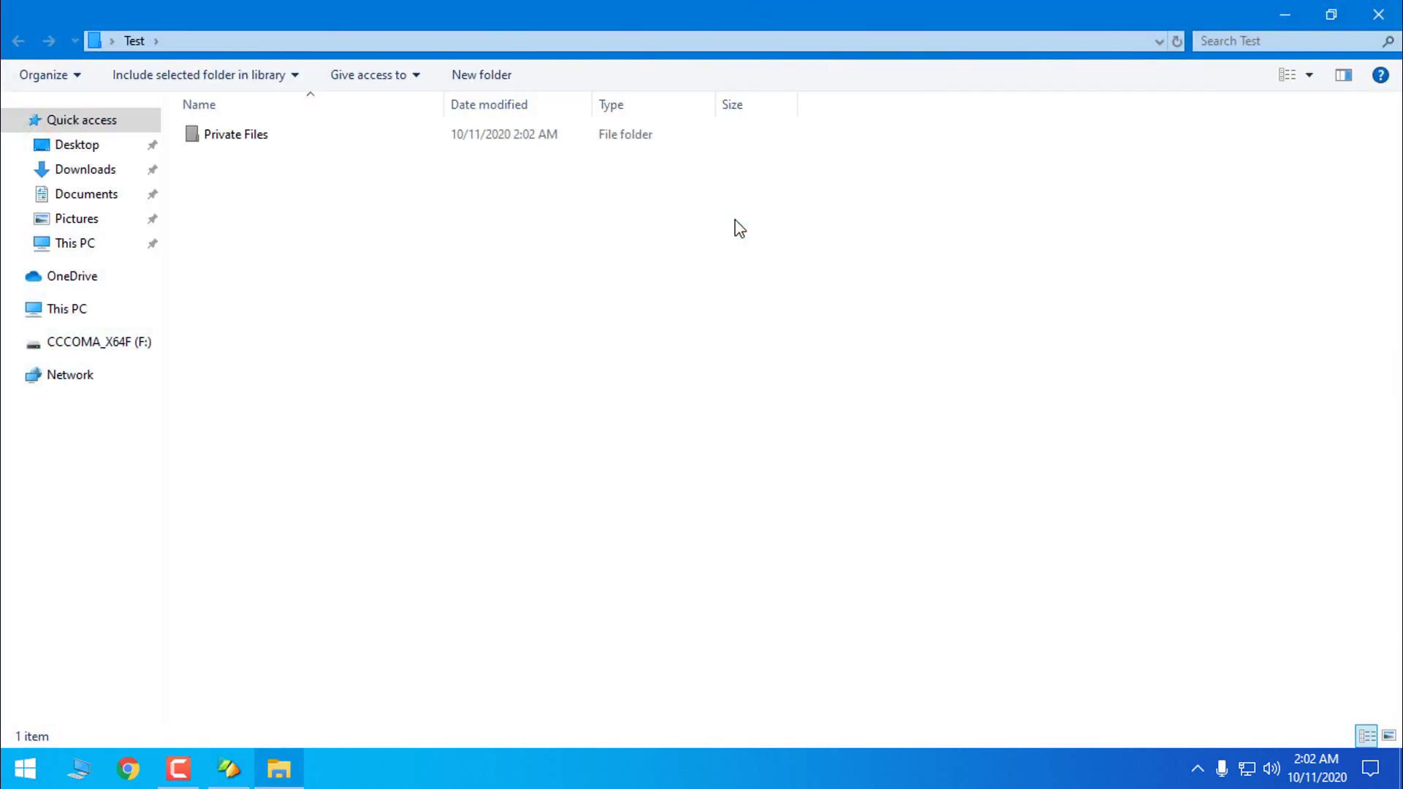
click(246, 138)
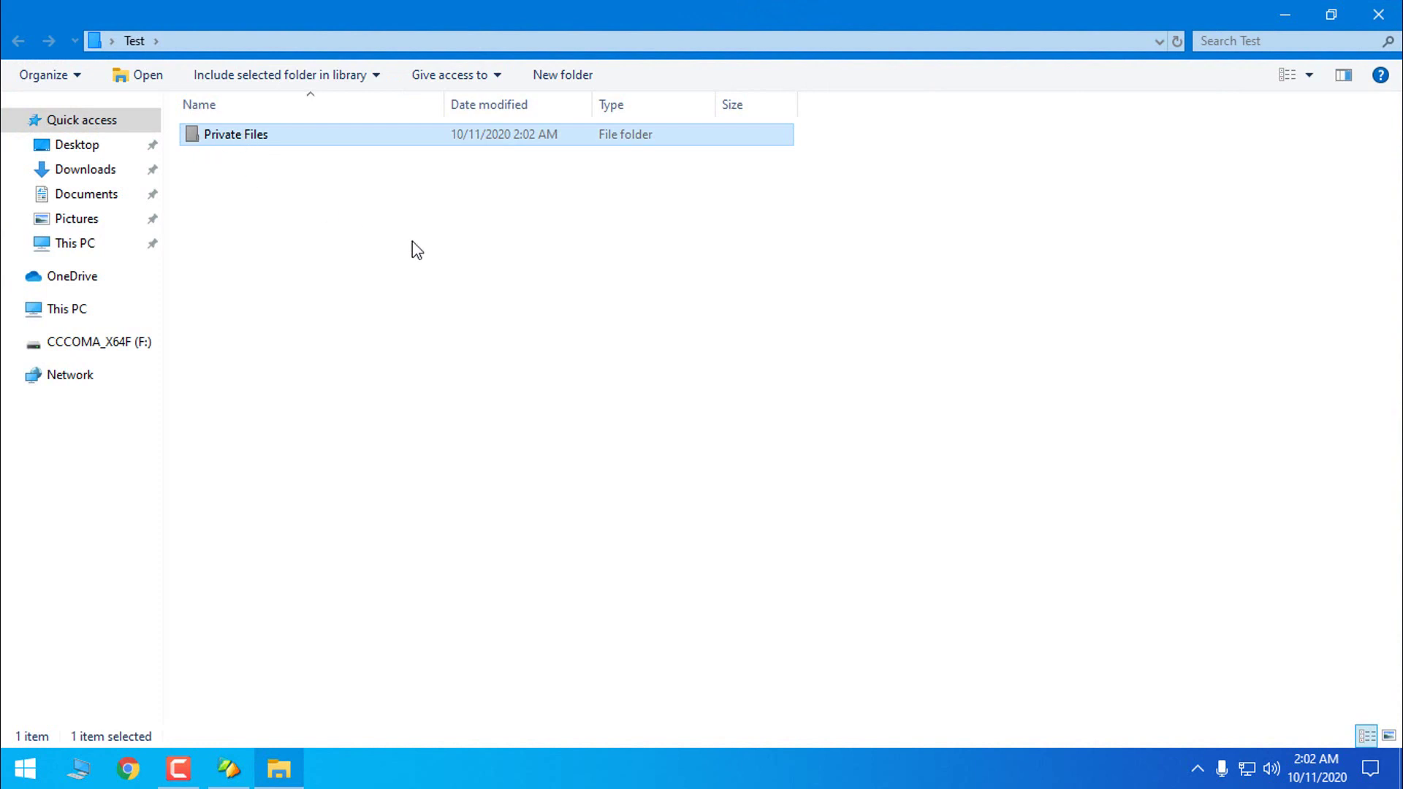
right_click(516, 212)
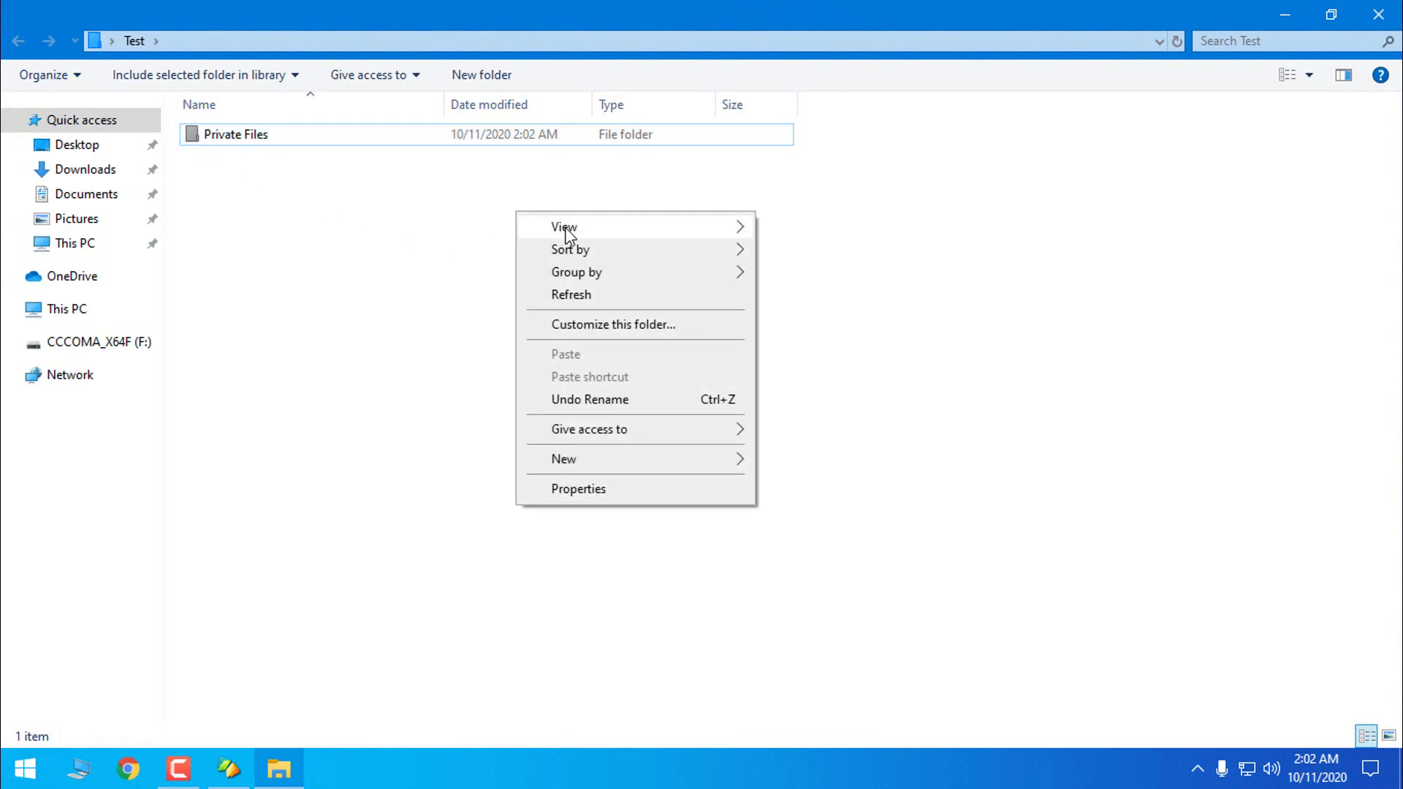
mouse_move(570, 235)
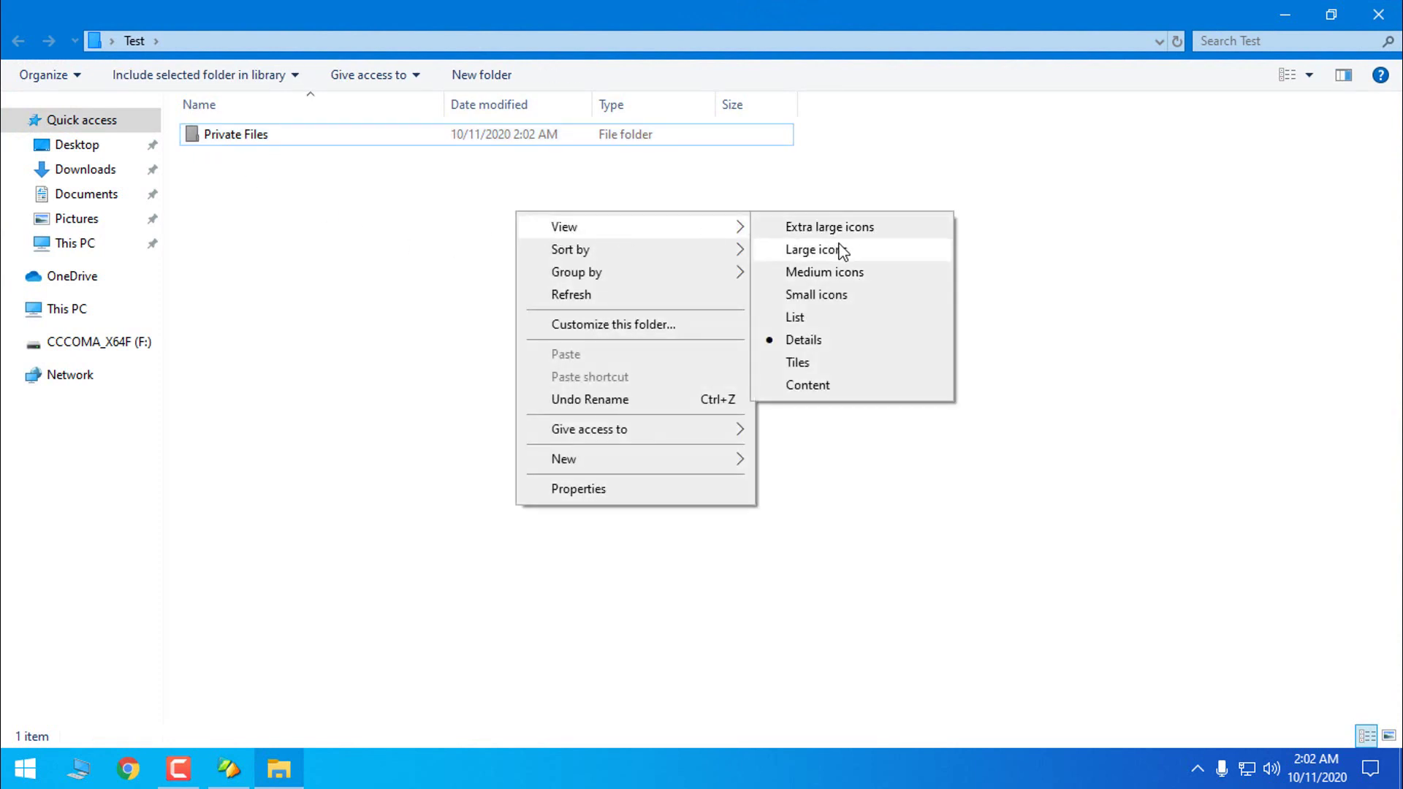
click(833, 252)
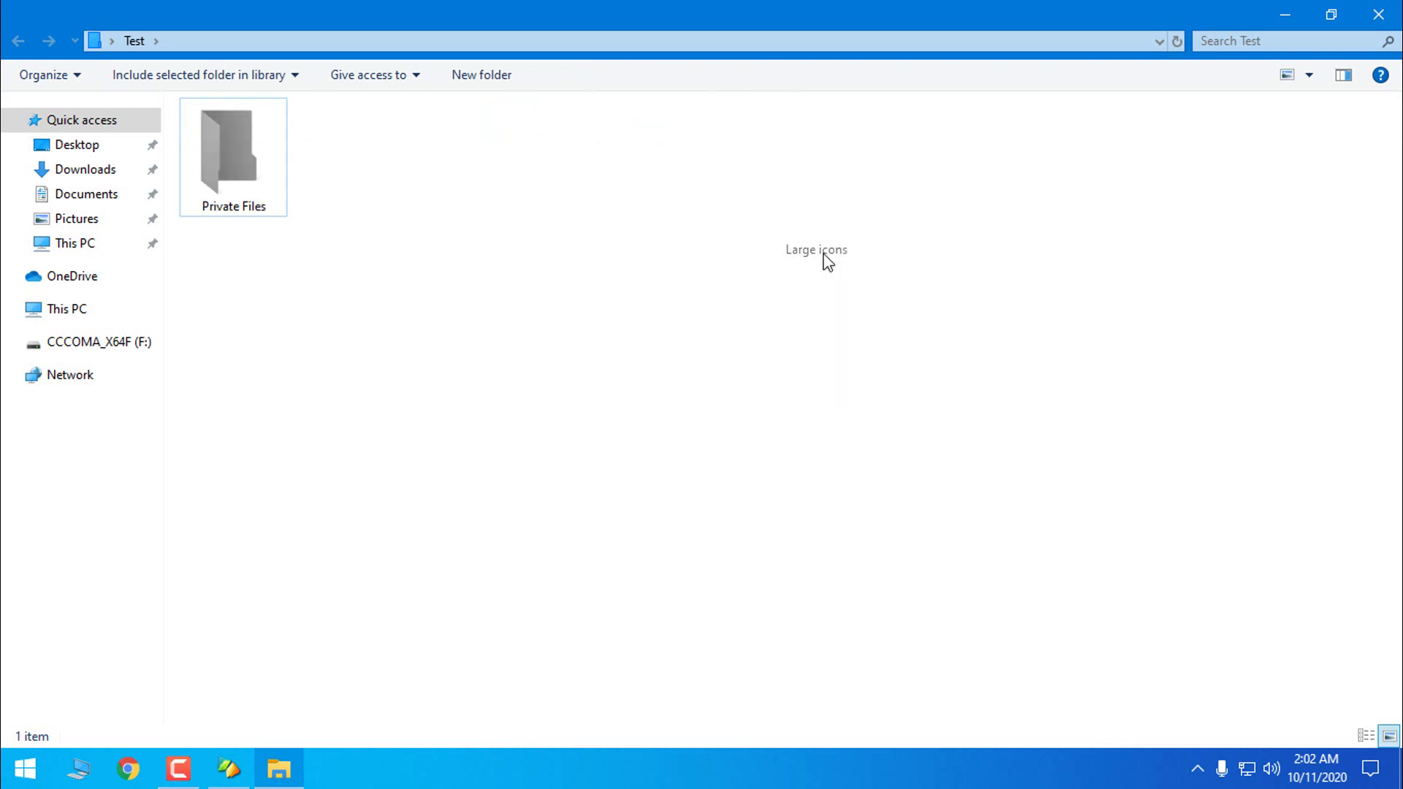
right_click(645, 223)
mouse_move(695, 246)
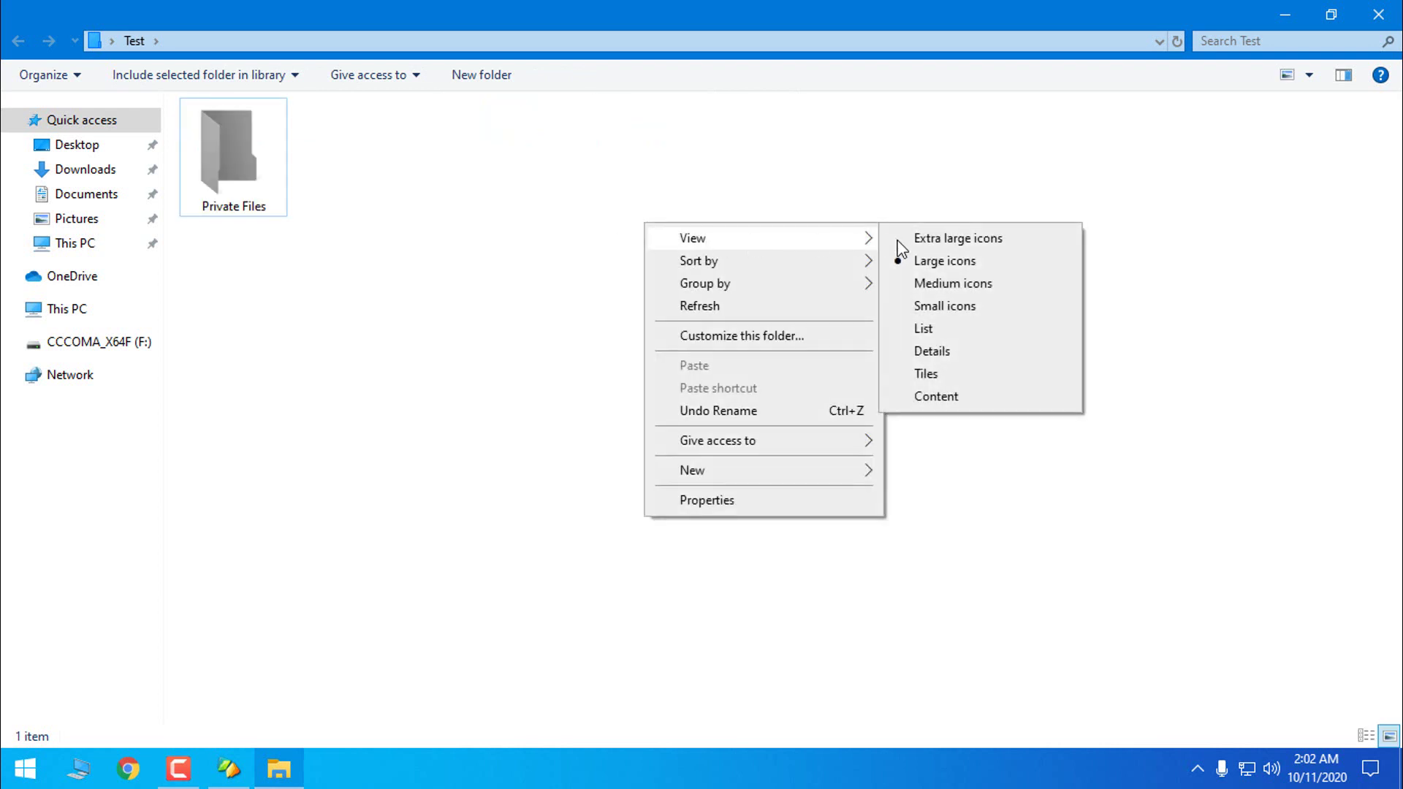
click(947, 240)
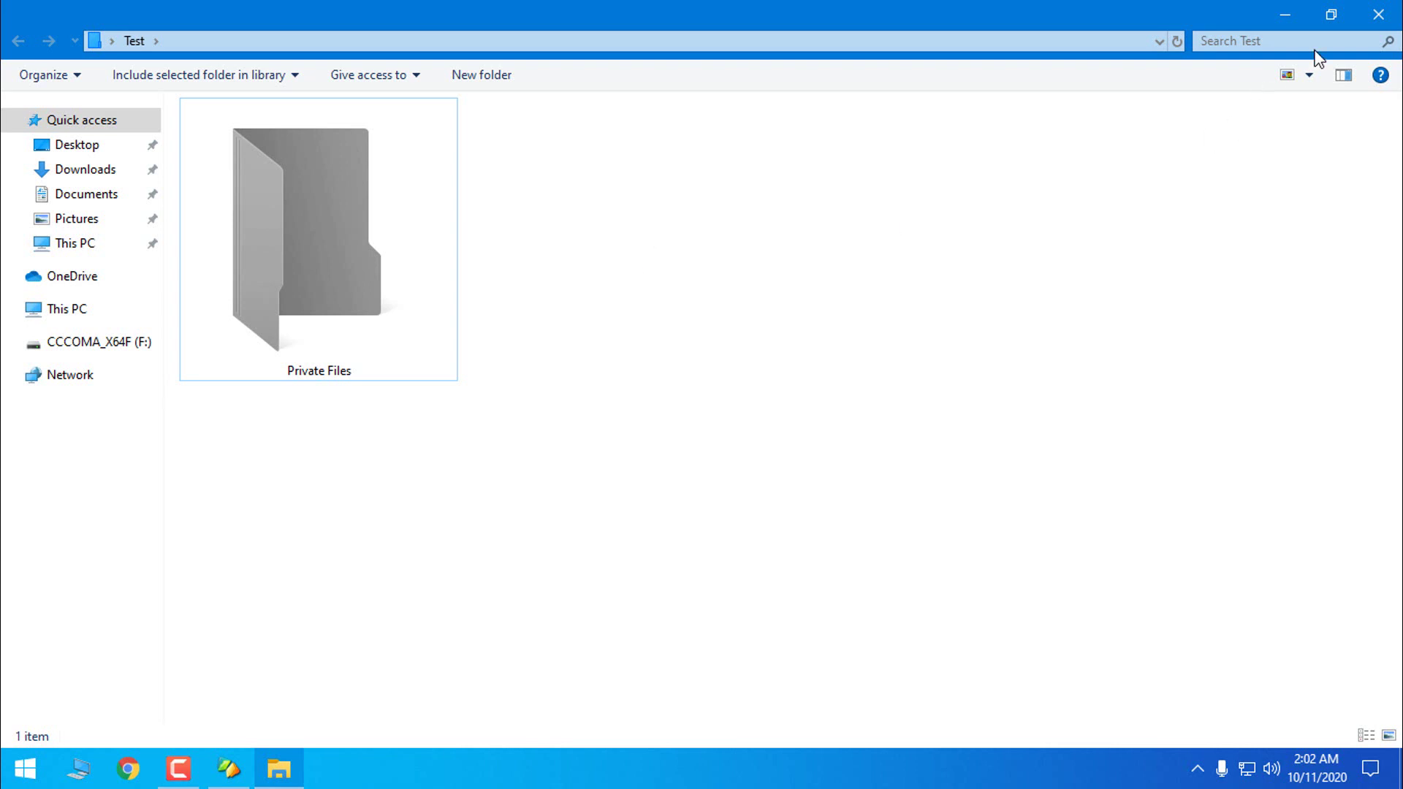
click(1378, 14)
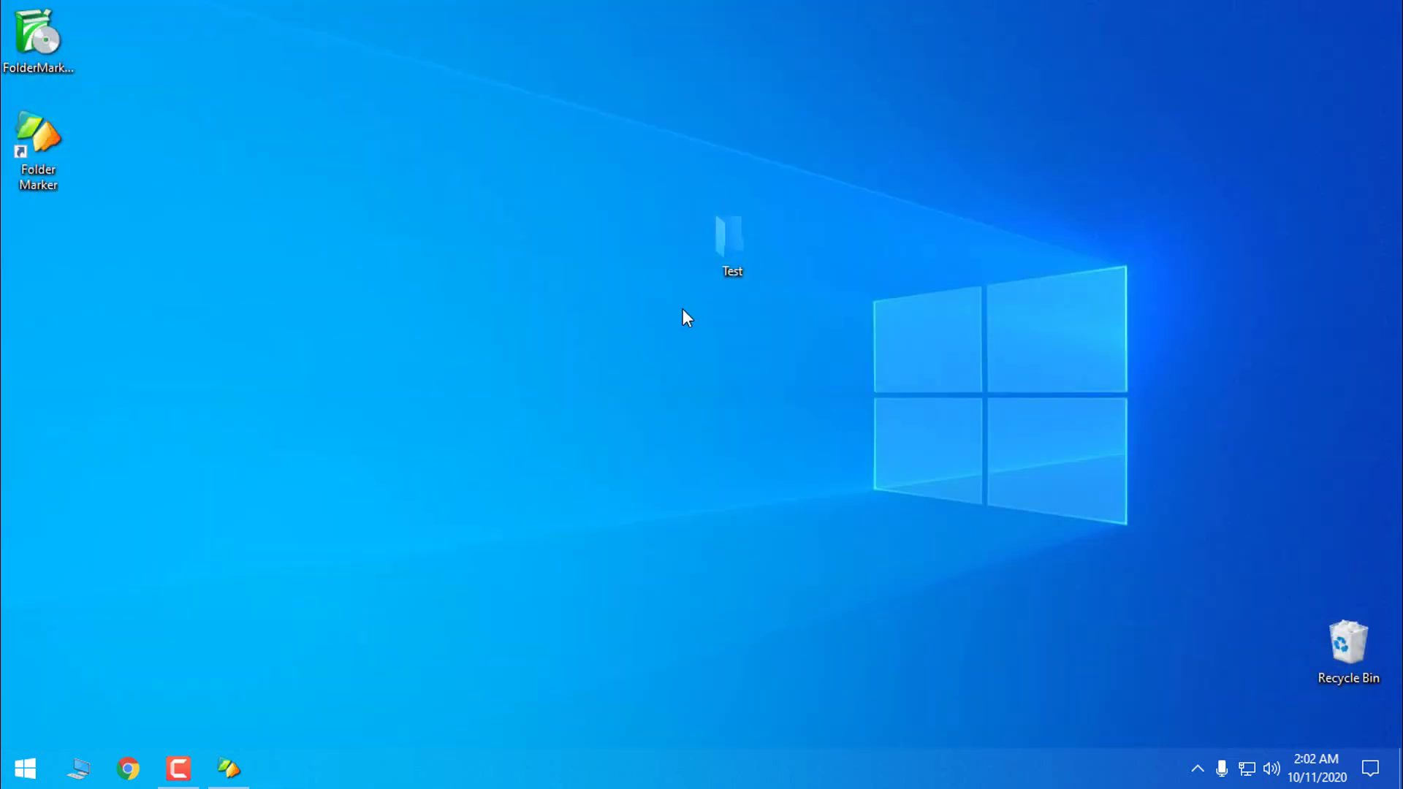
click(239, 767)
click(467, 219)
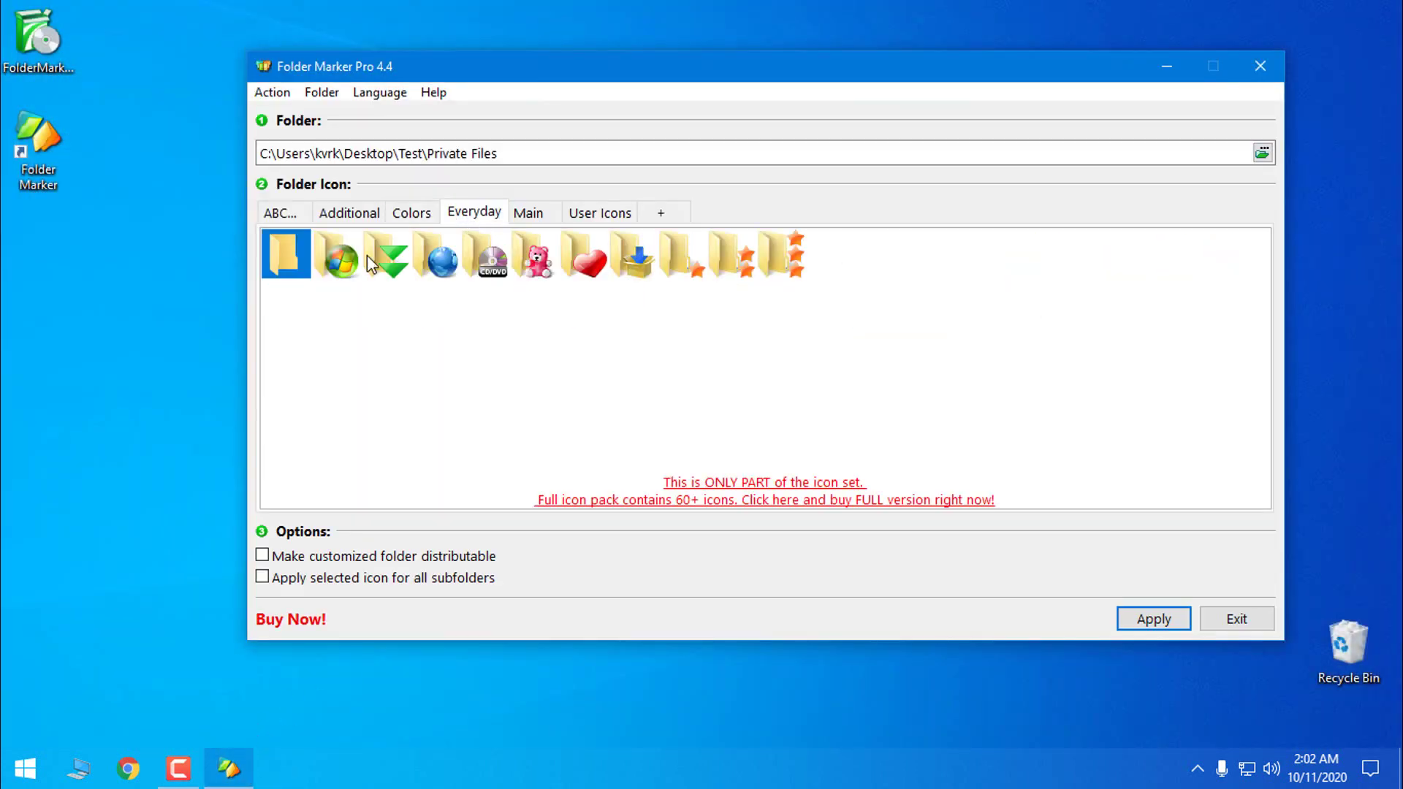
click(336, 256)
click(386, 255)
click(484, 255)
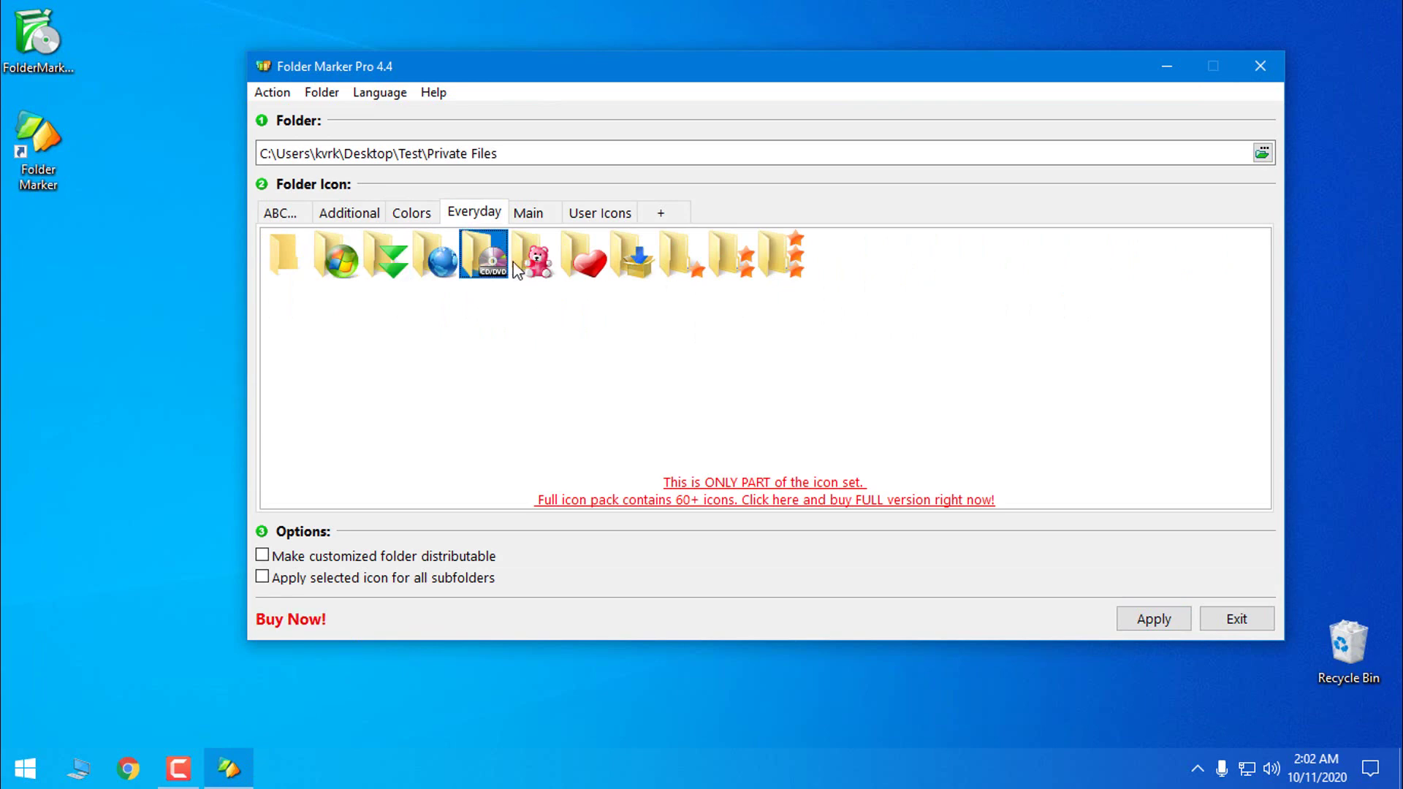
click(343, 211)
click(412, 213)
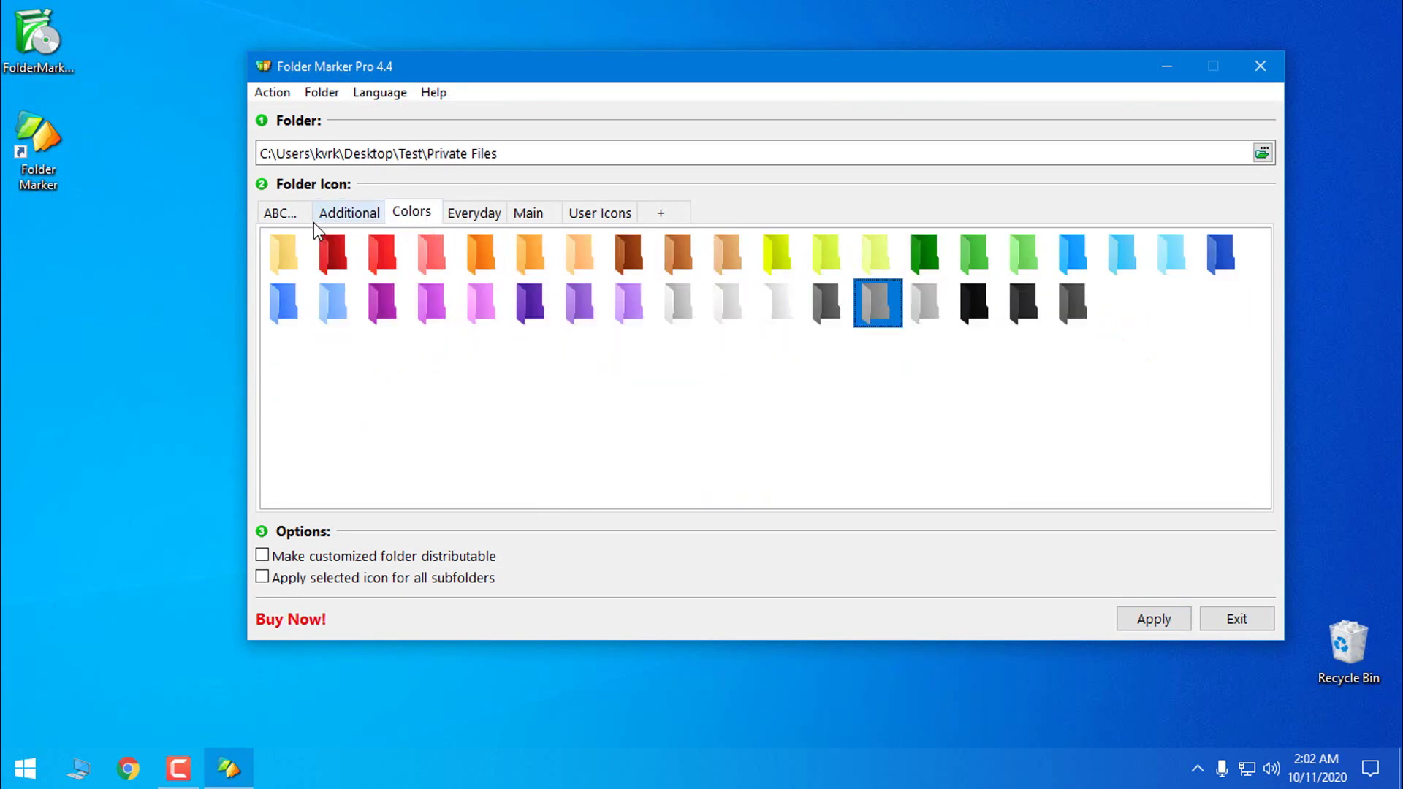
click(285, 213)
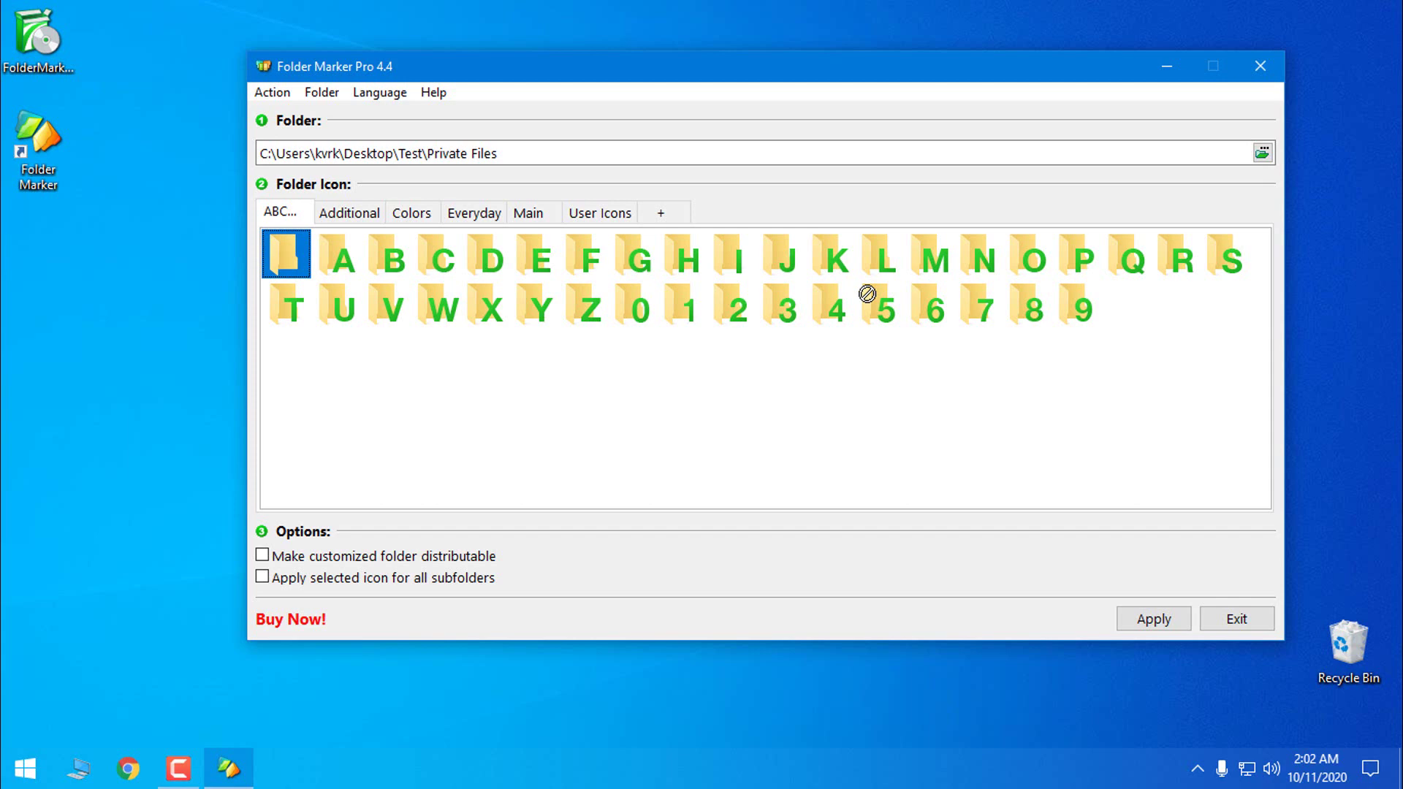
click(529, 213)
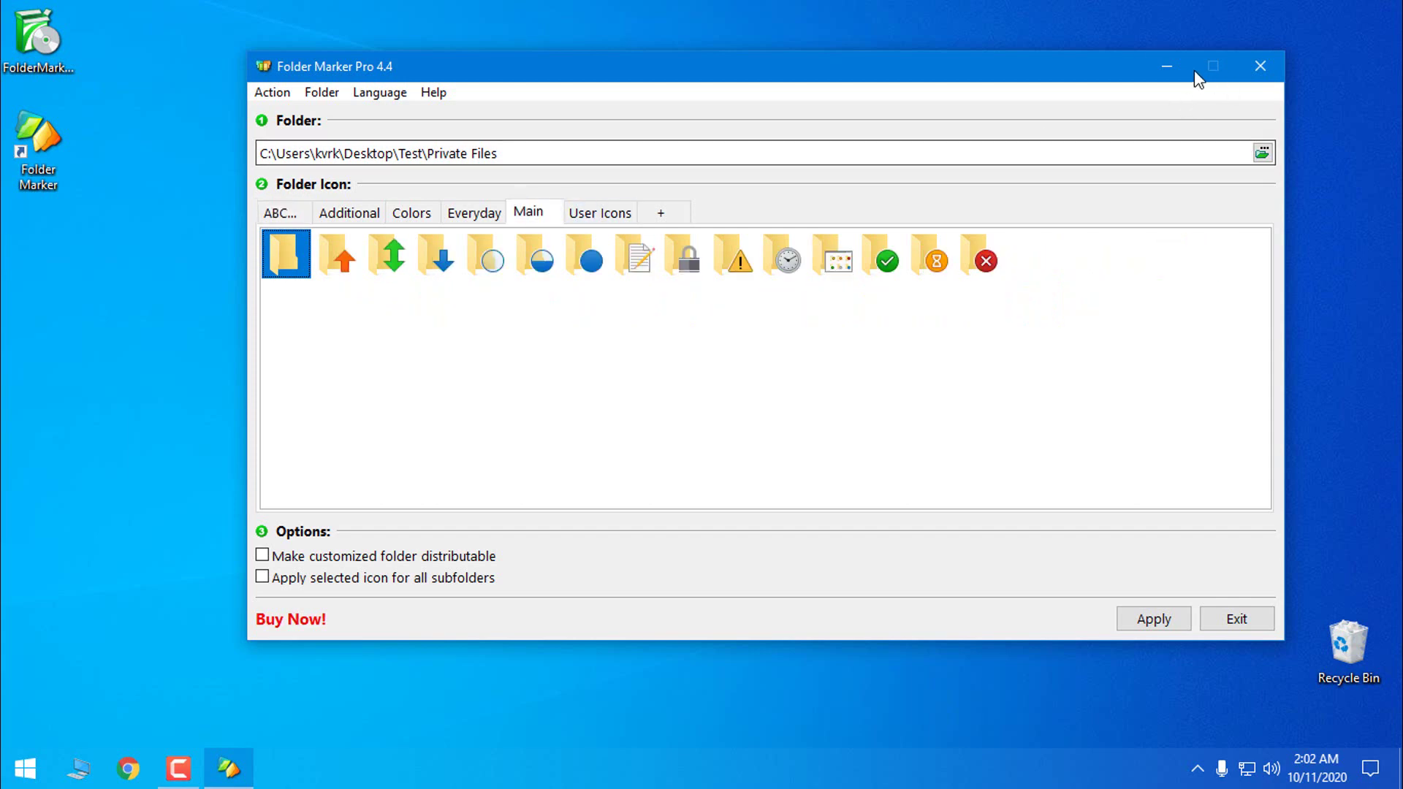
click(1166, 65)
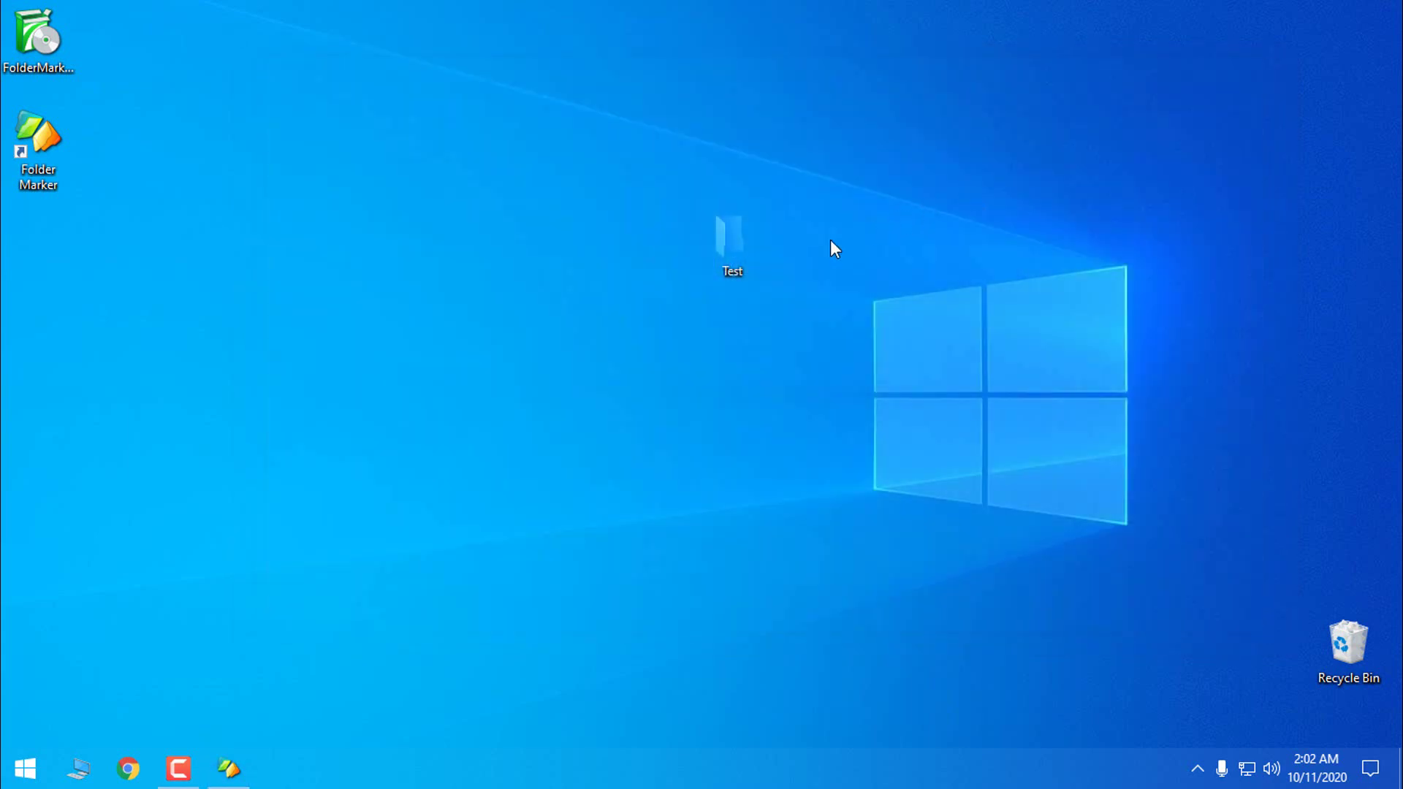
Step: Open the desktop Test folder and switch its contents to medium icons
double_click(754, 259)
right_click(524, 218)
mouse_move(567, 238)
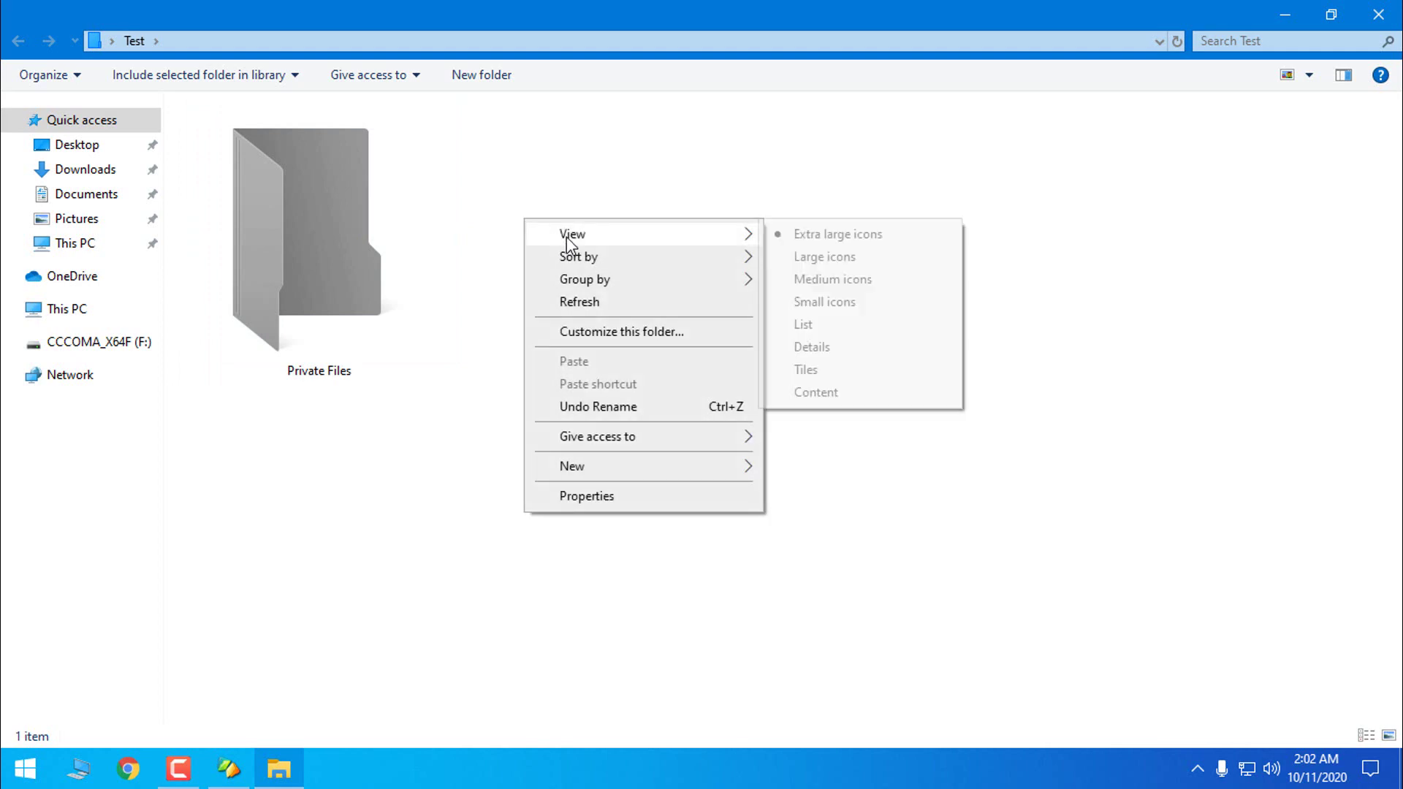
click(835, 279)
Step: Create a new folder named 'Important notes' in Test and close the window
right_click(352, 217)
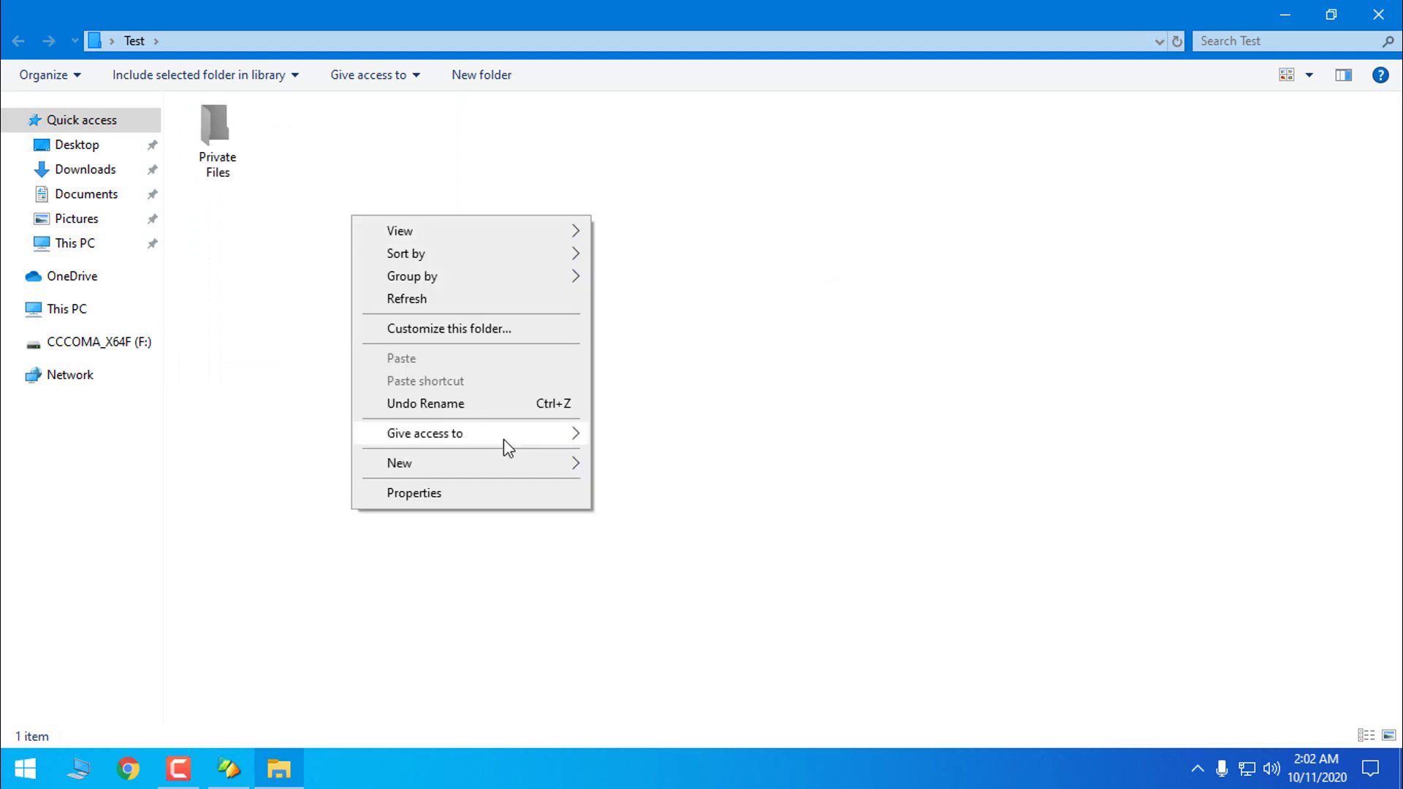
click(629, 465)
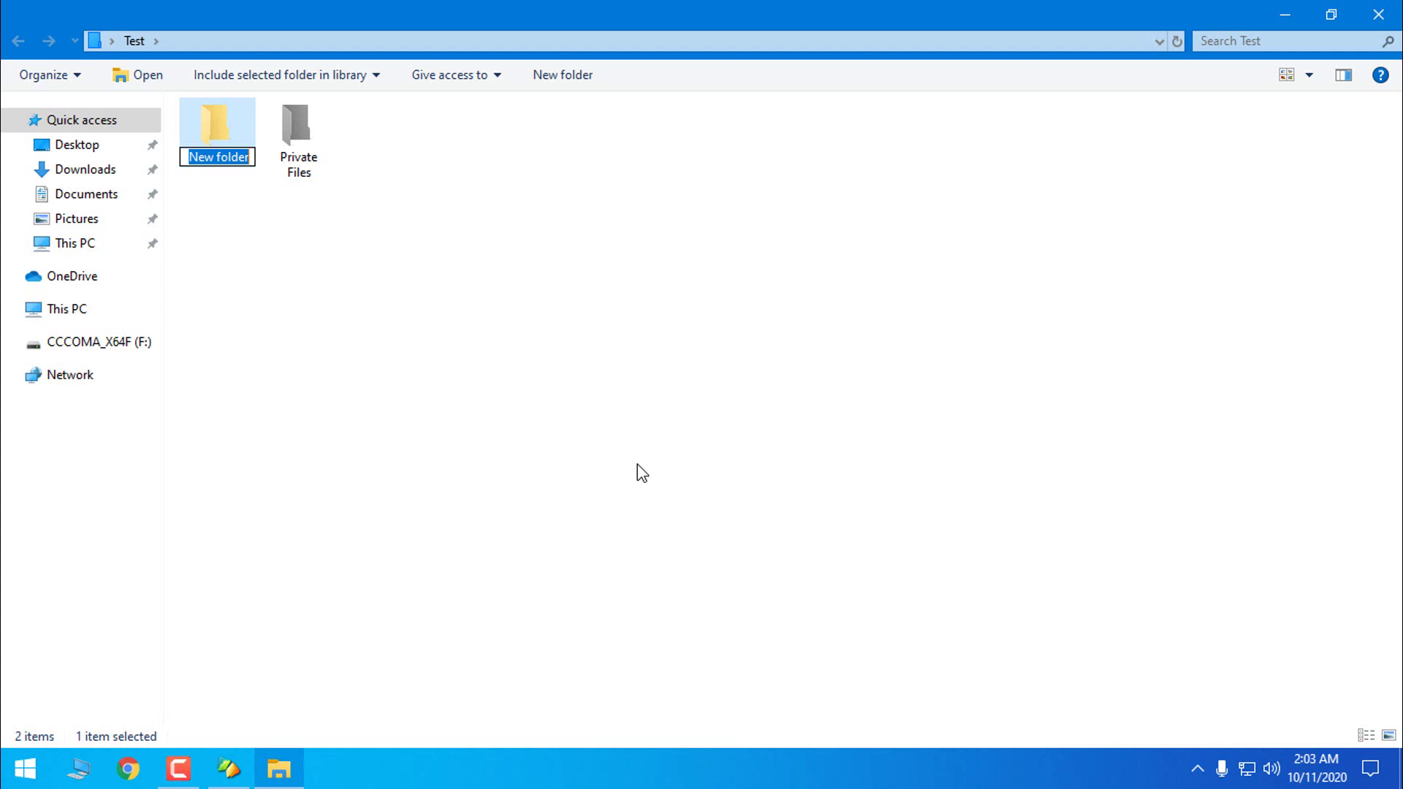
text(Important notes)
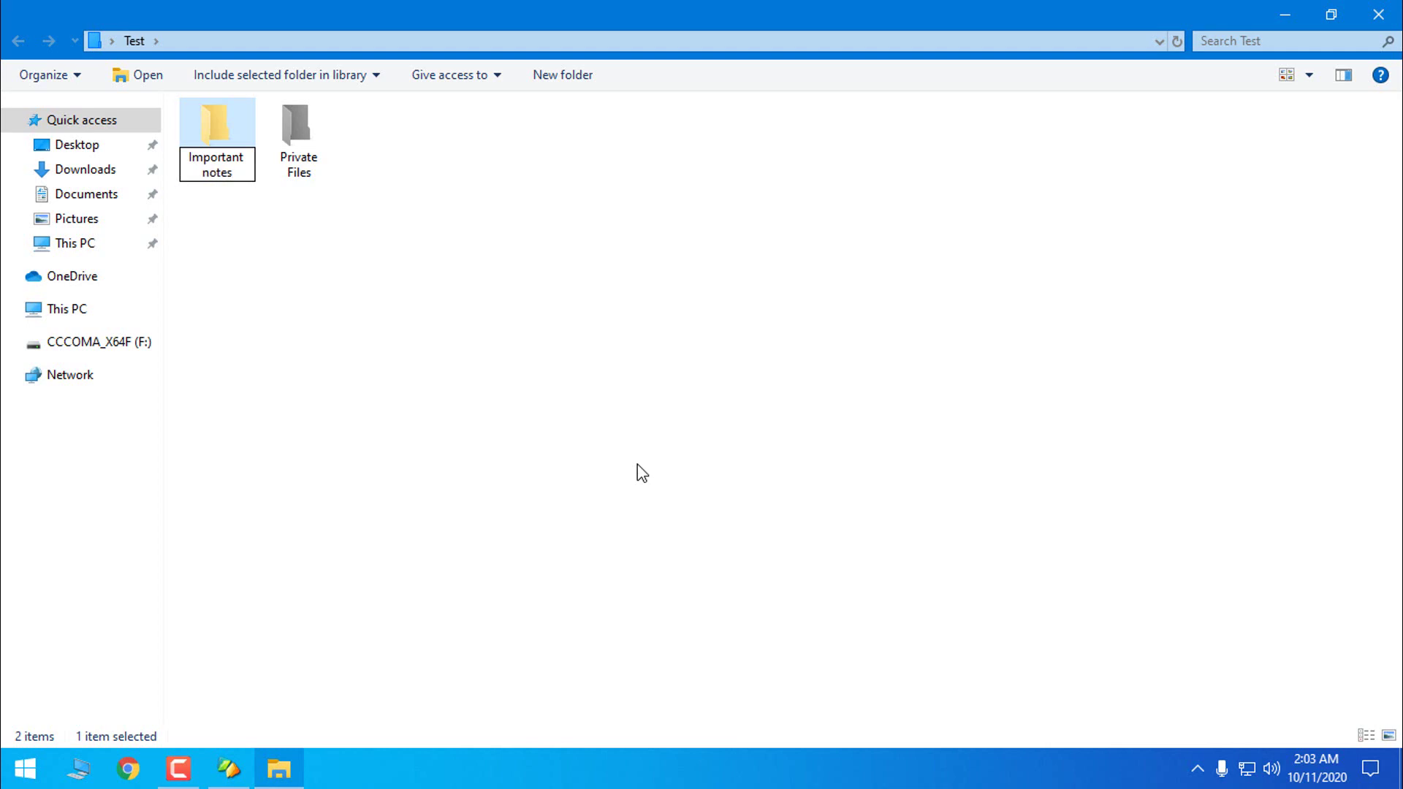
key(Return)
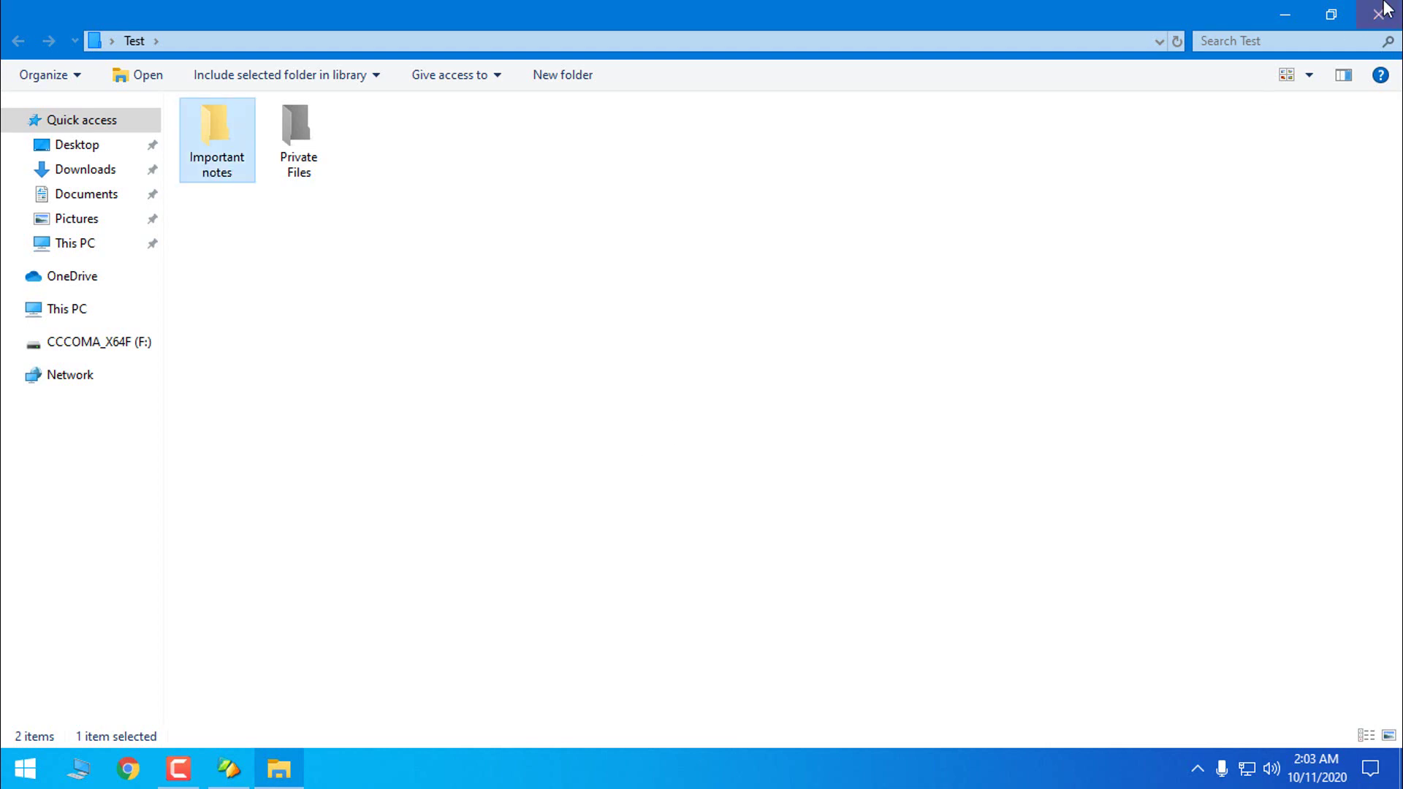
click(1379, 15)
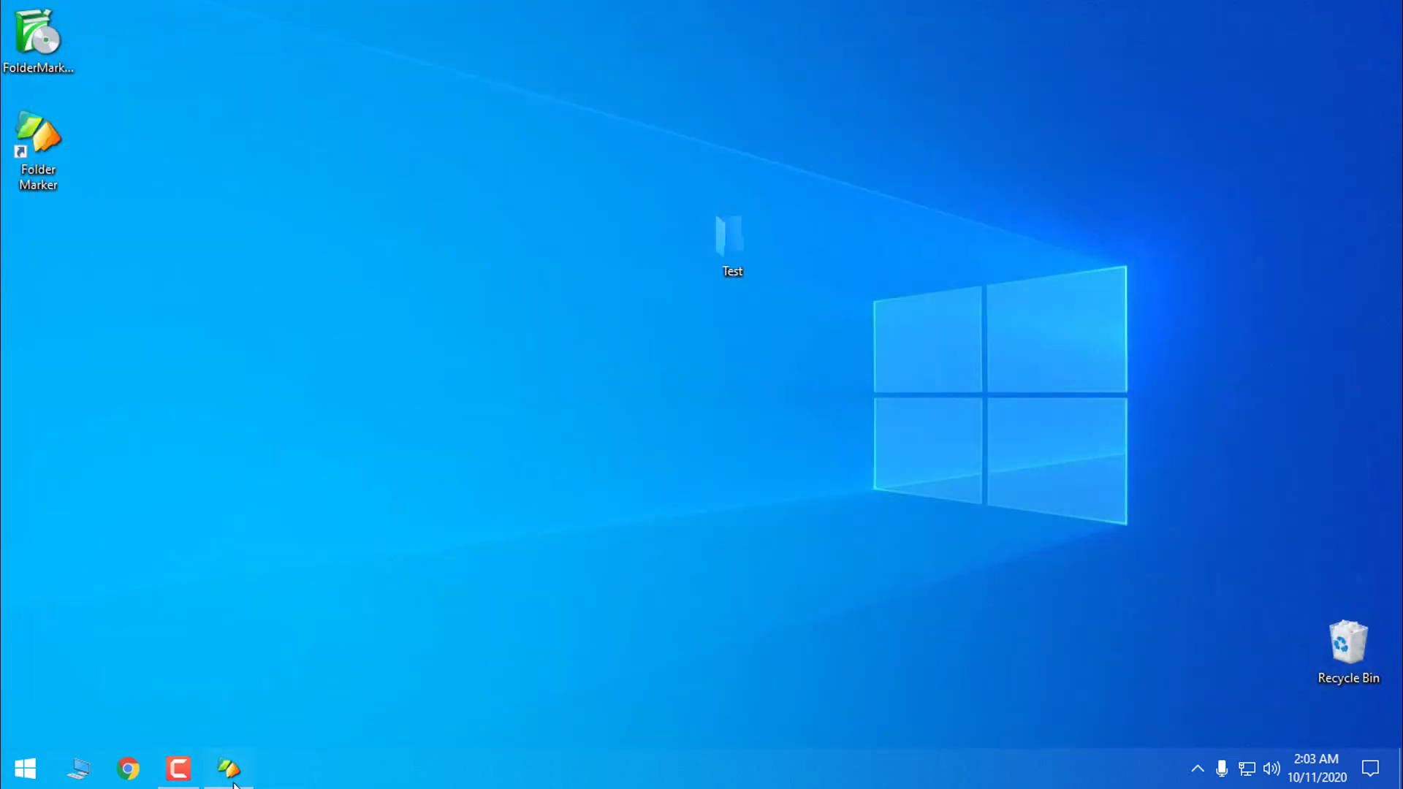
Step: Pick the Word folder icon from the app-branded icon set
click(229, 767)
click(472, 212)
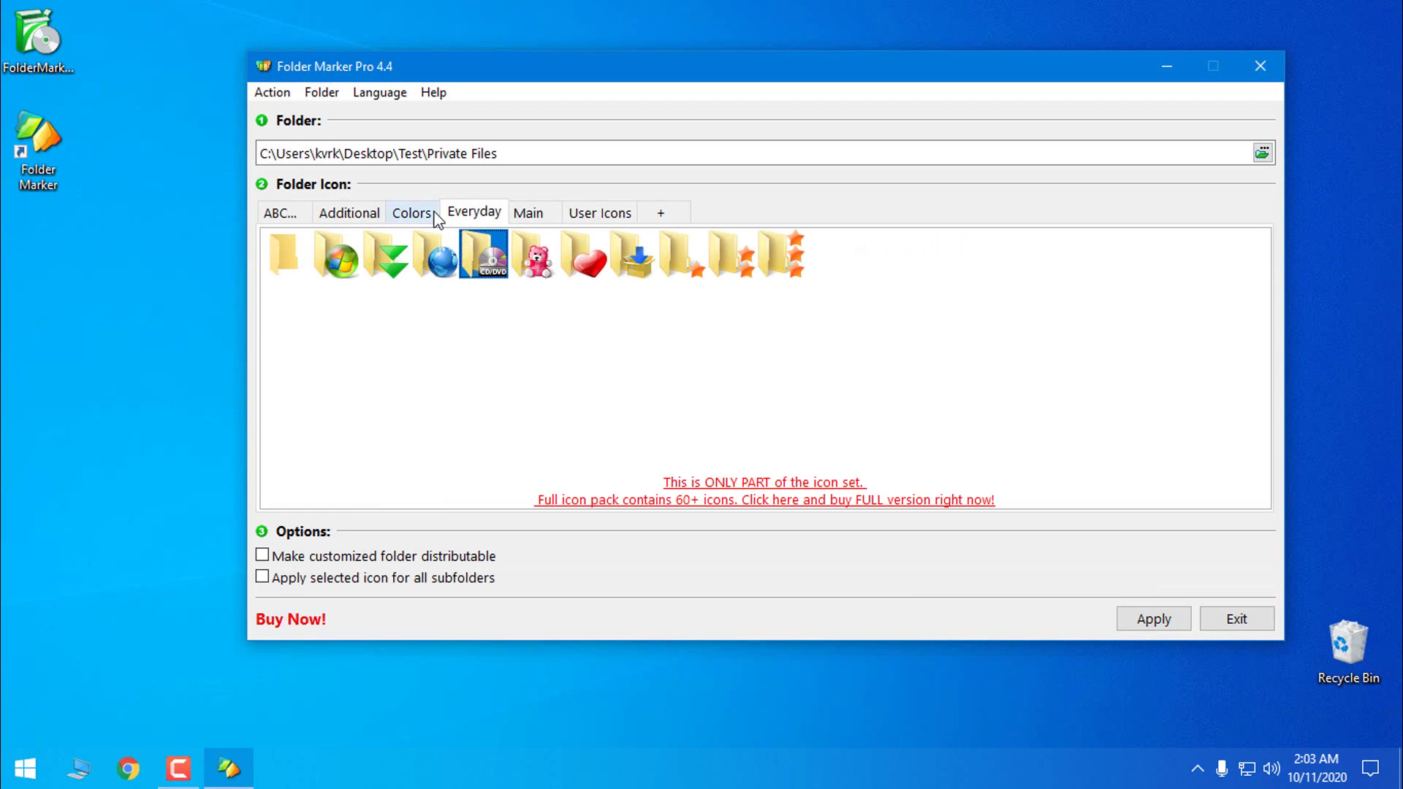
click(411, 212)
click(347, 213)
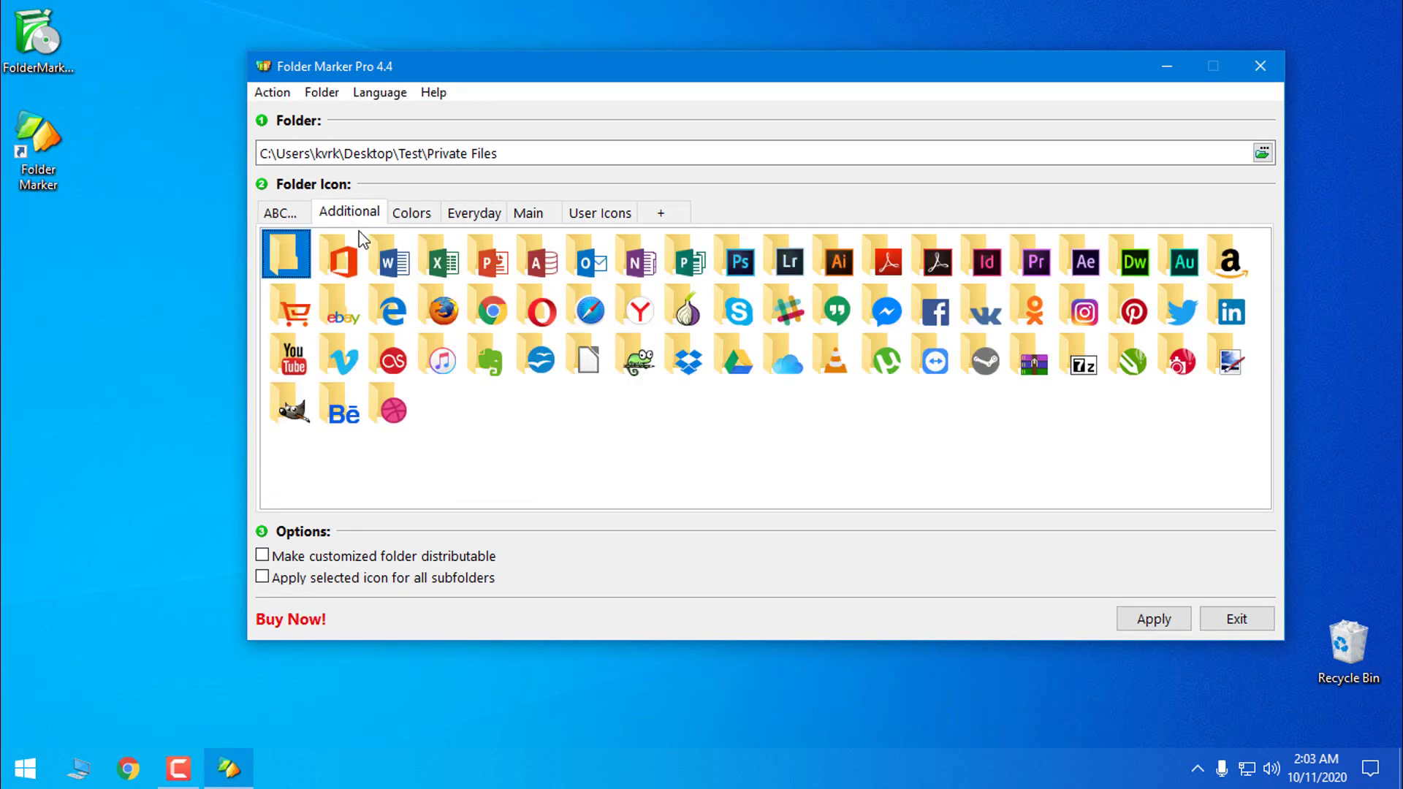
click(402, 272)
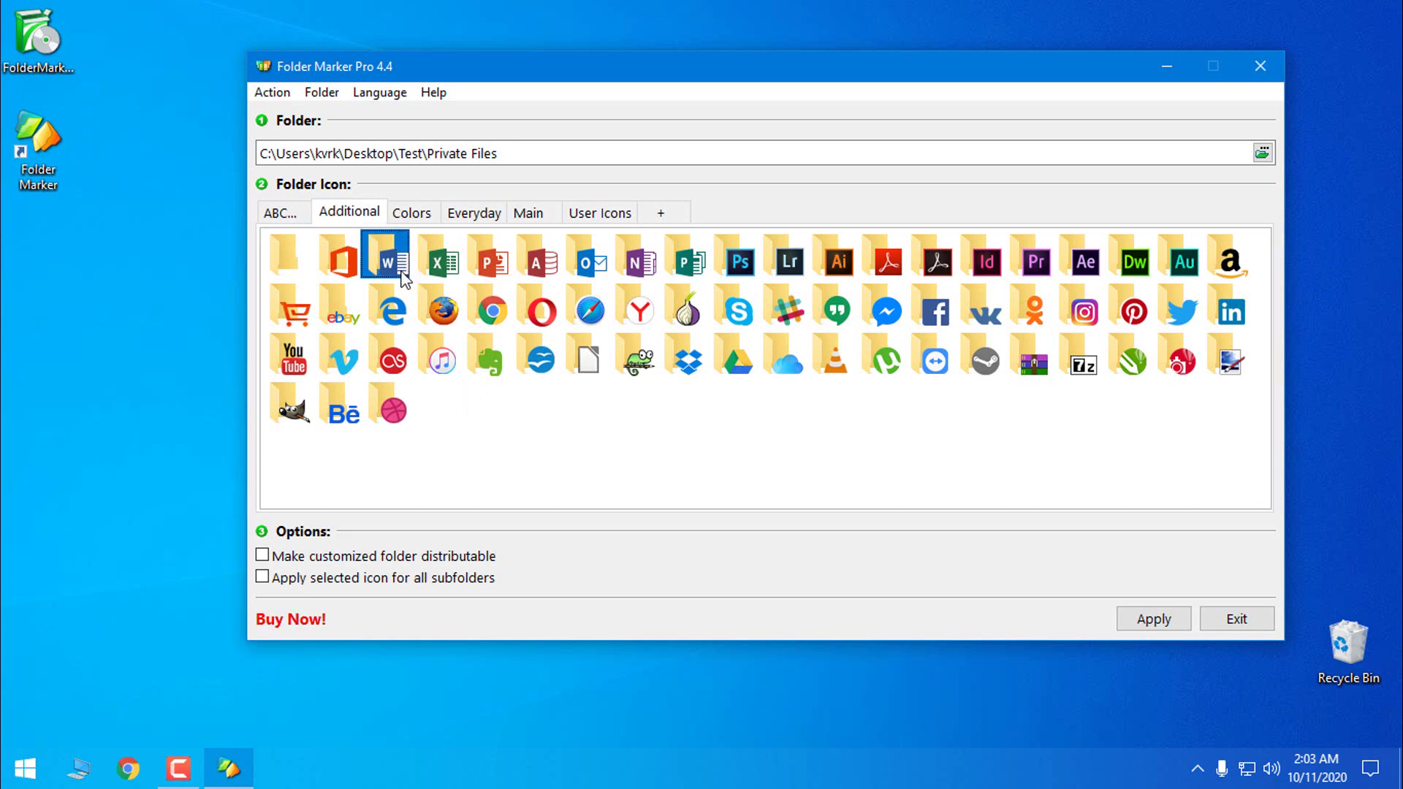
Step: Target Test\Important notes and apply the Word icon to it
click(1262, 152)
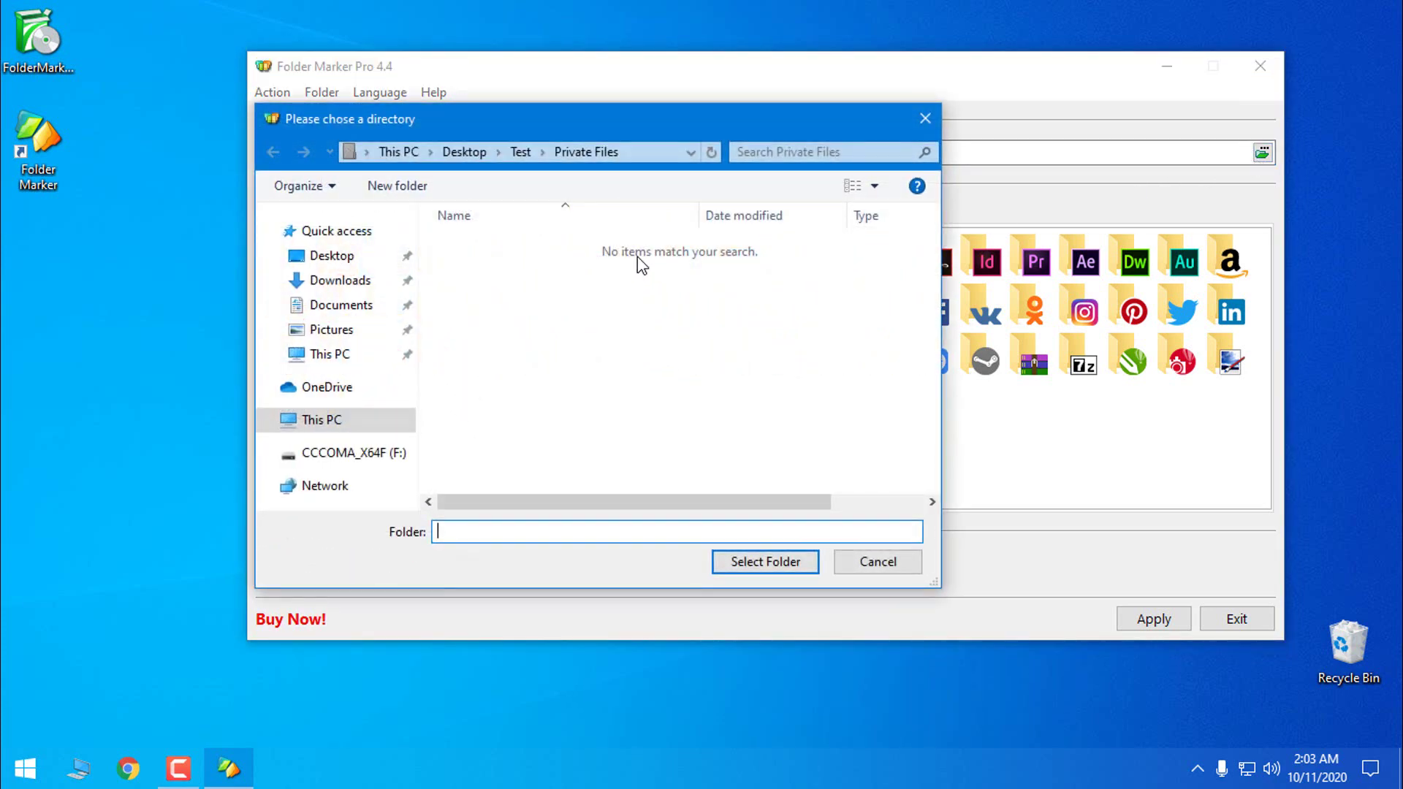
click(520, 151)
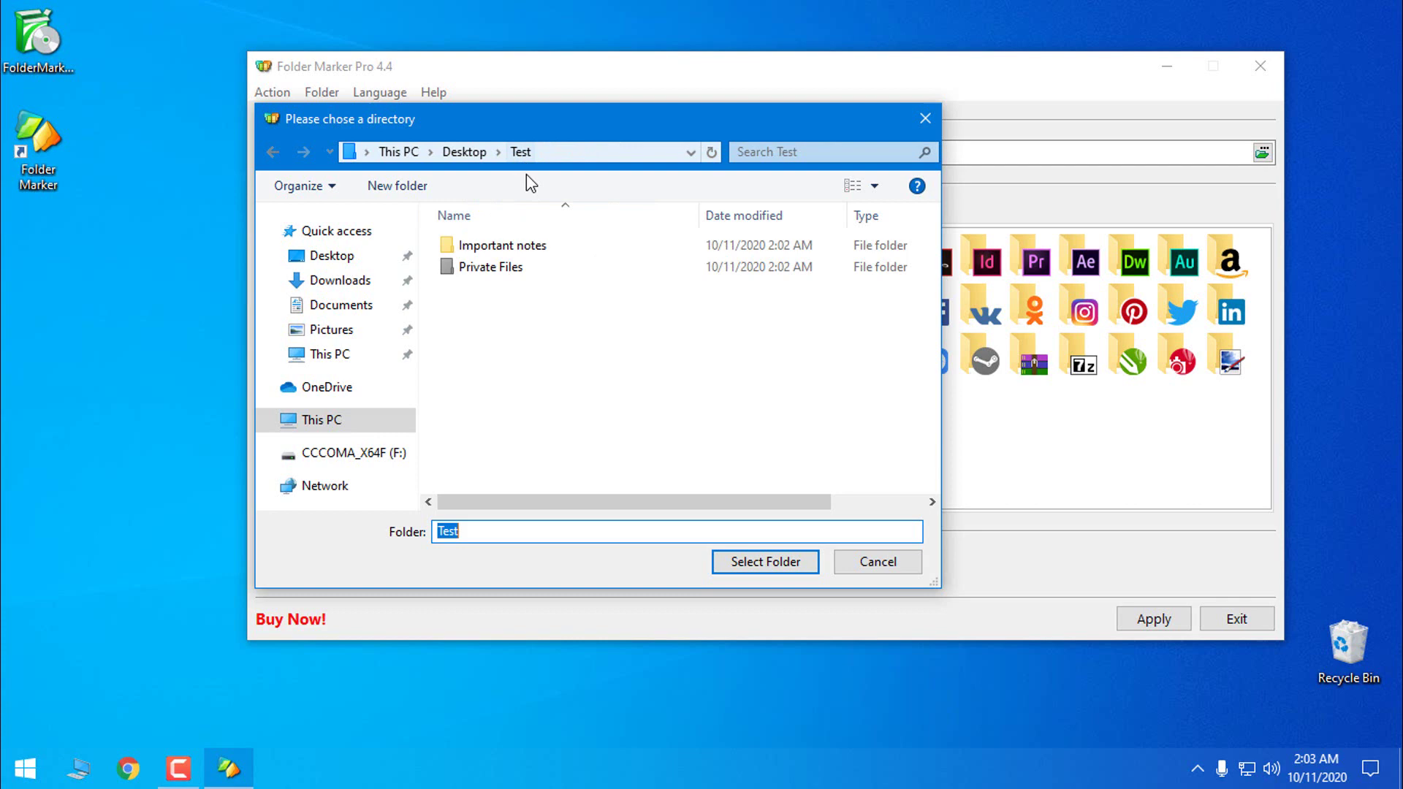
click(508, 248)
click(762, 564)
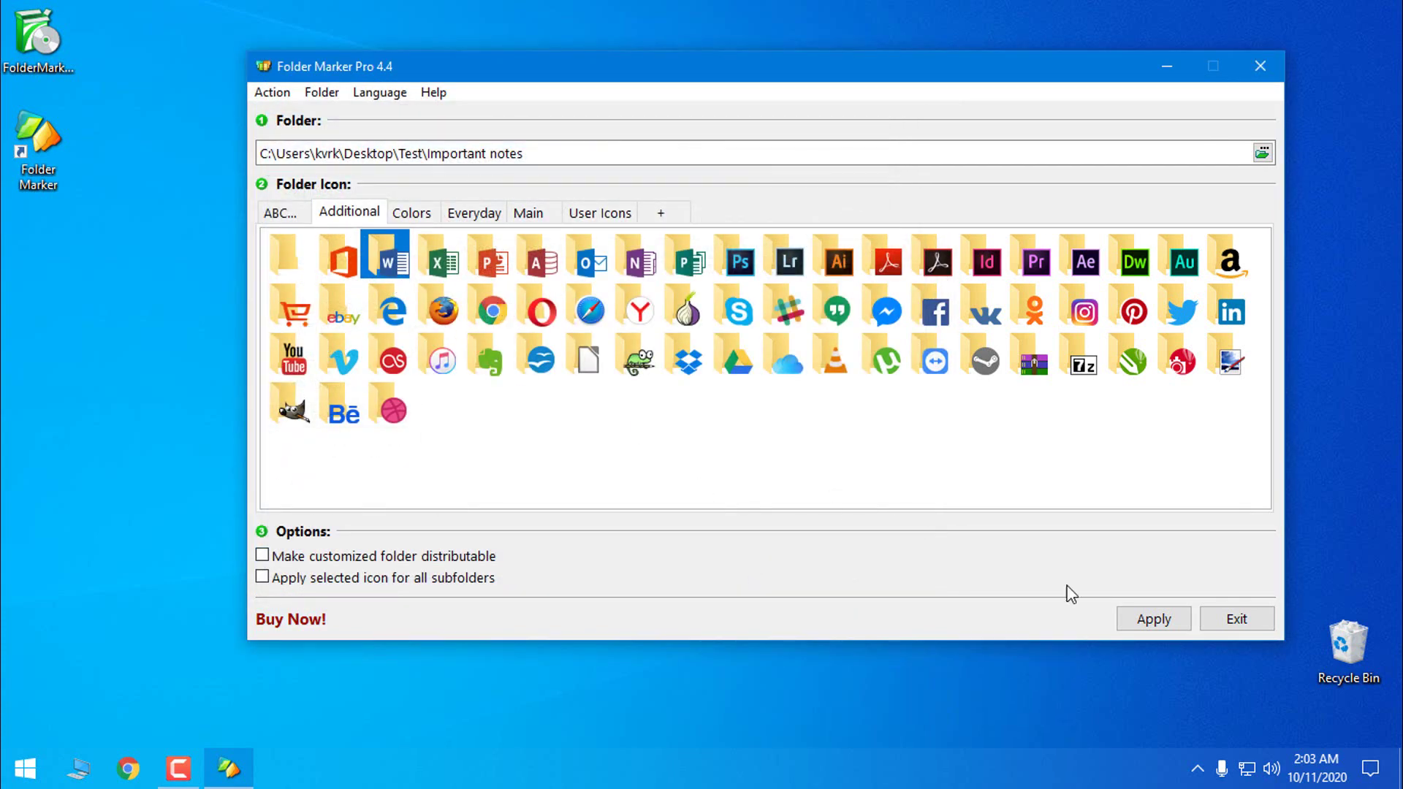
click(1143, 617)
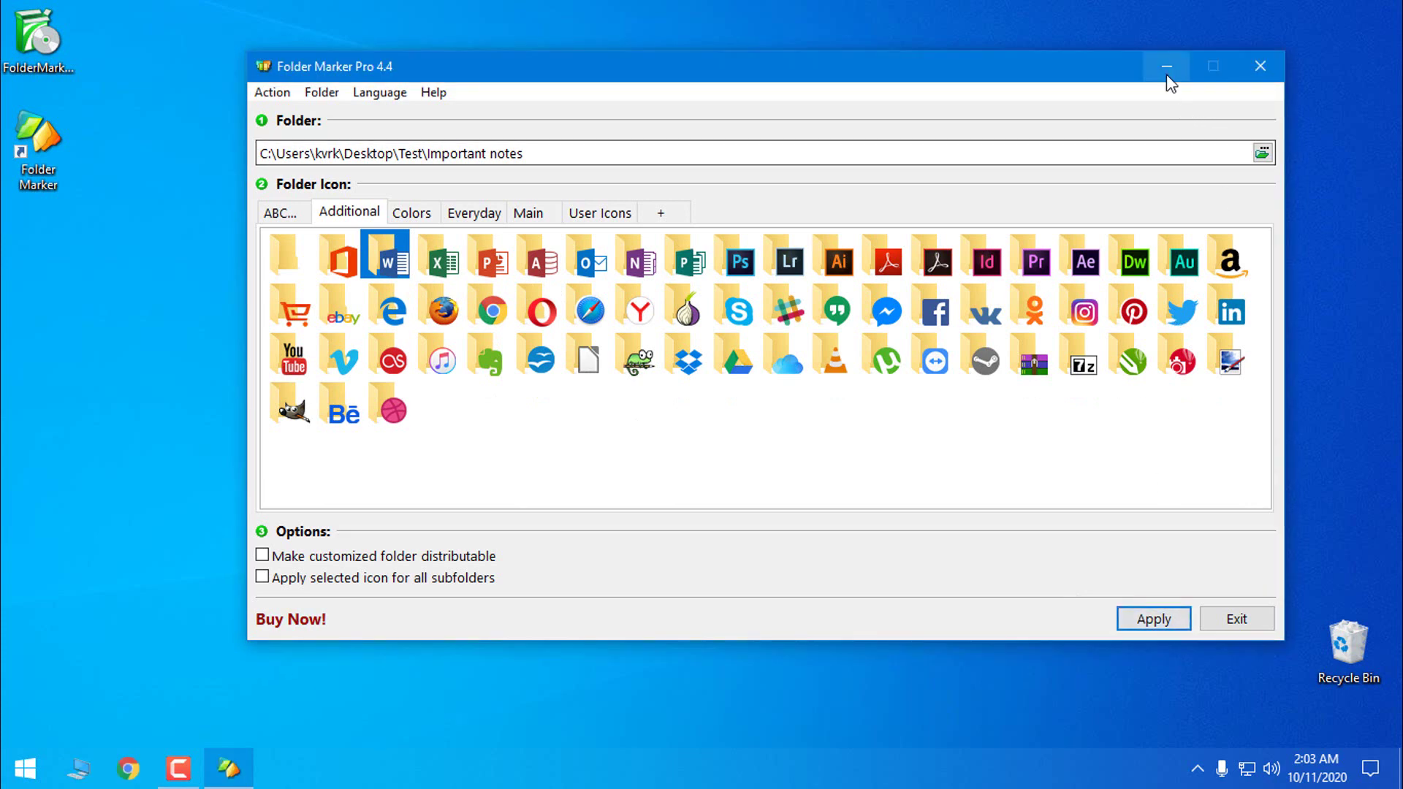
Step: Check the Word icon on Important notes in Test's large-icon view, then close the window
double_click(739, 230)
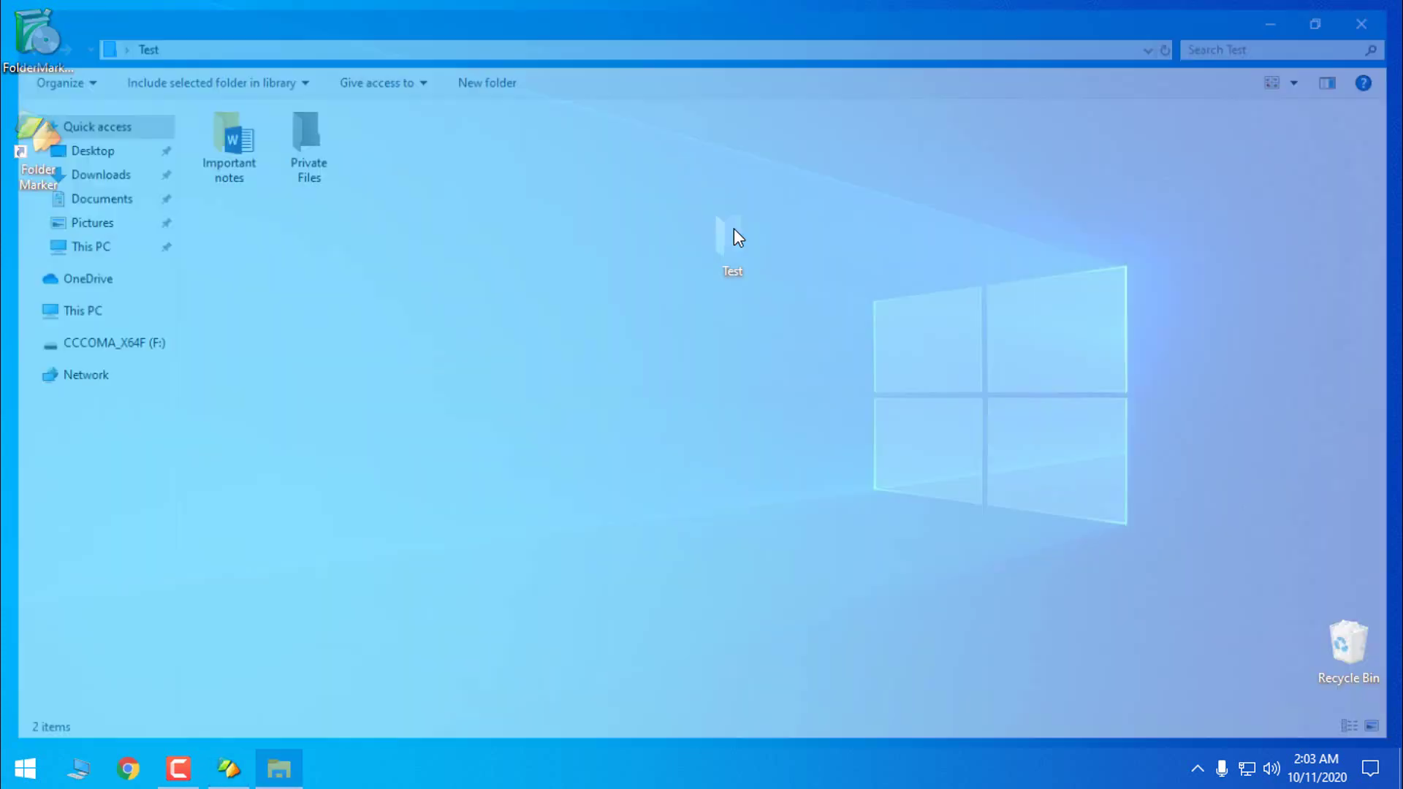
click(241, 169)
drag(241, 168, 314, 225)
right_click(314, 230)
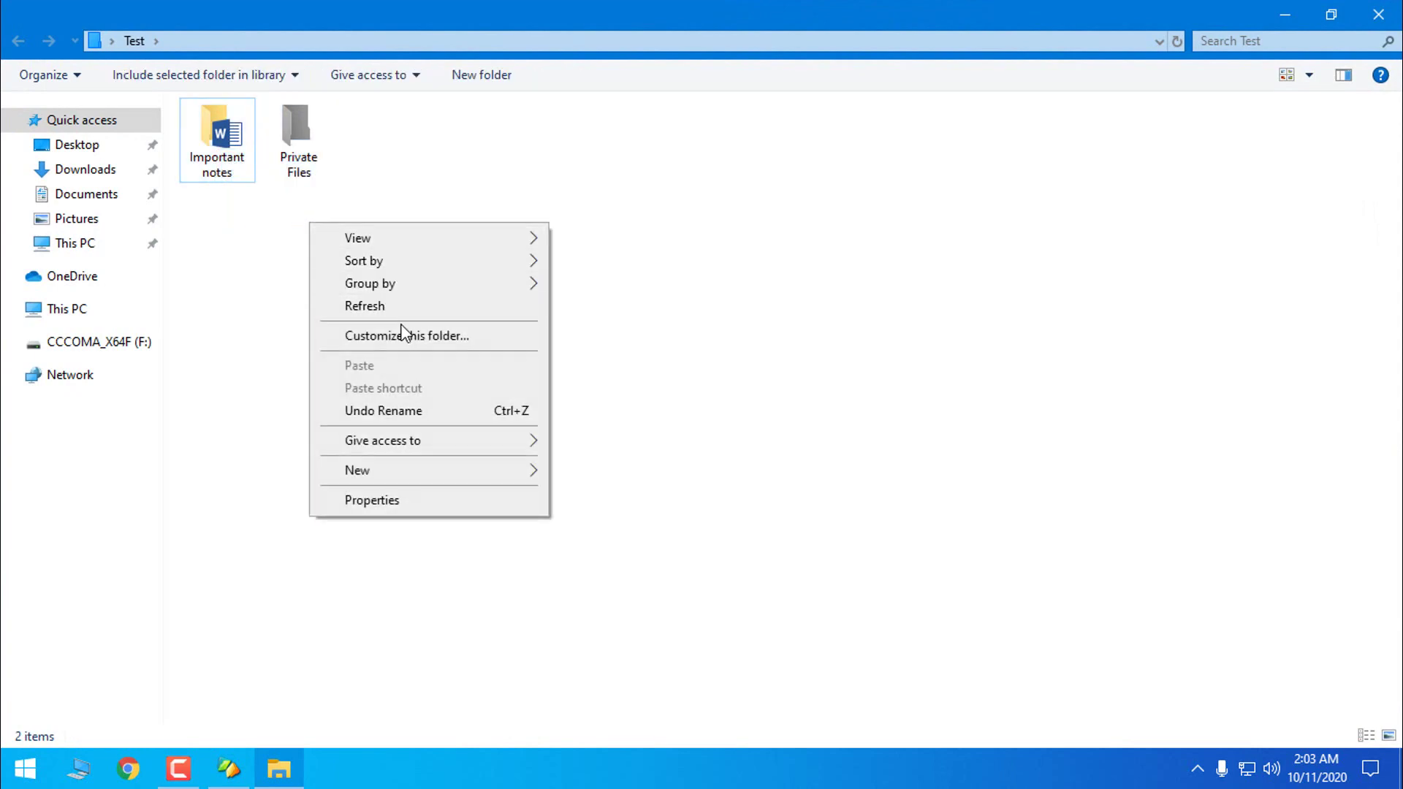
mouse_move(518, 243)
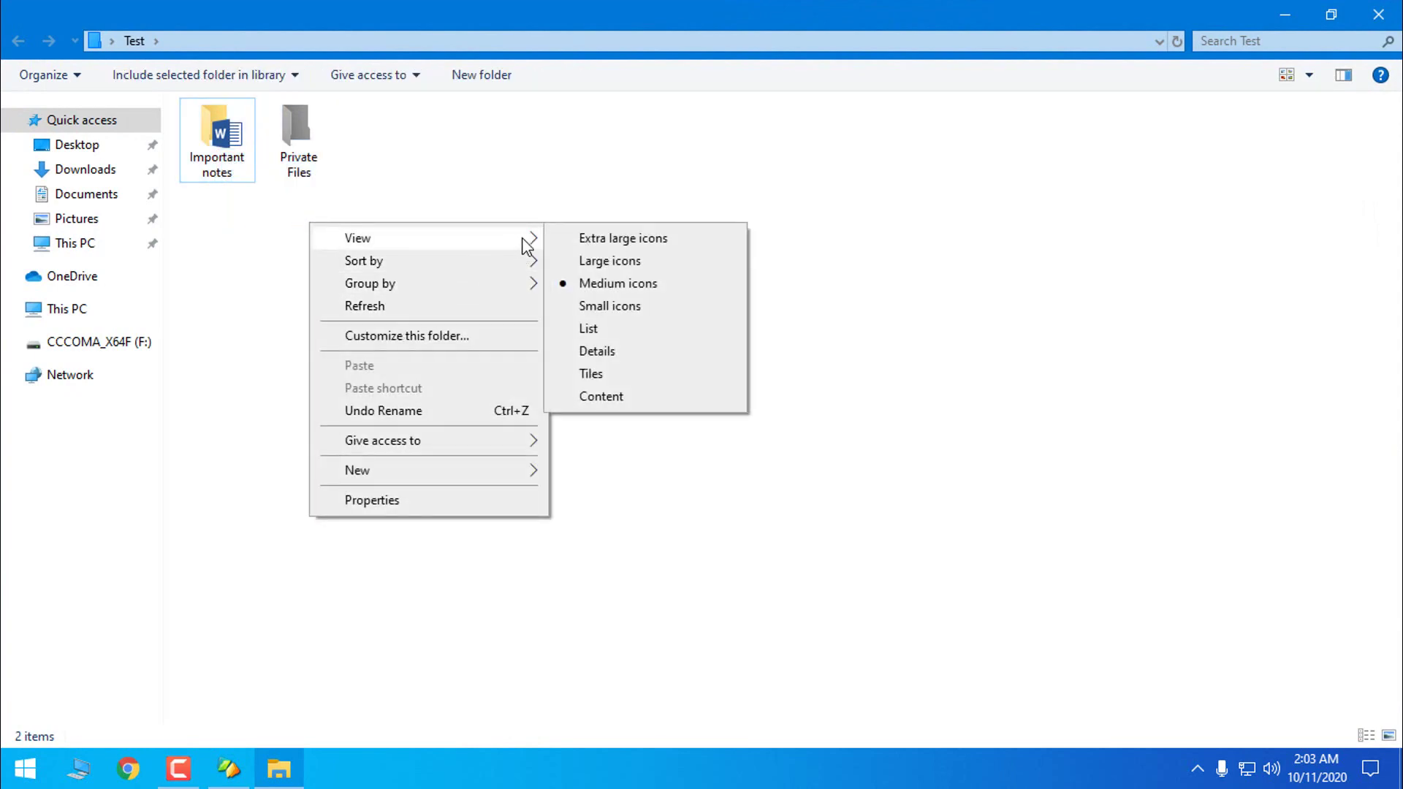
click(605, 261)
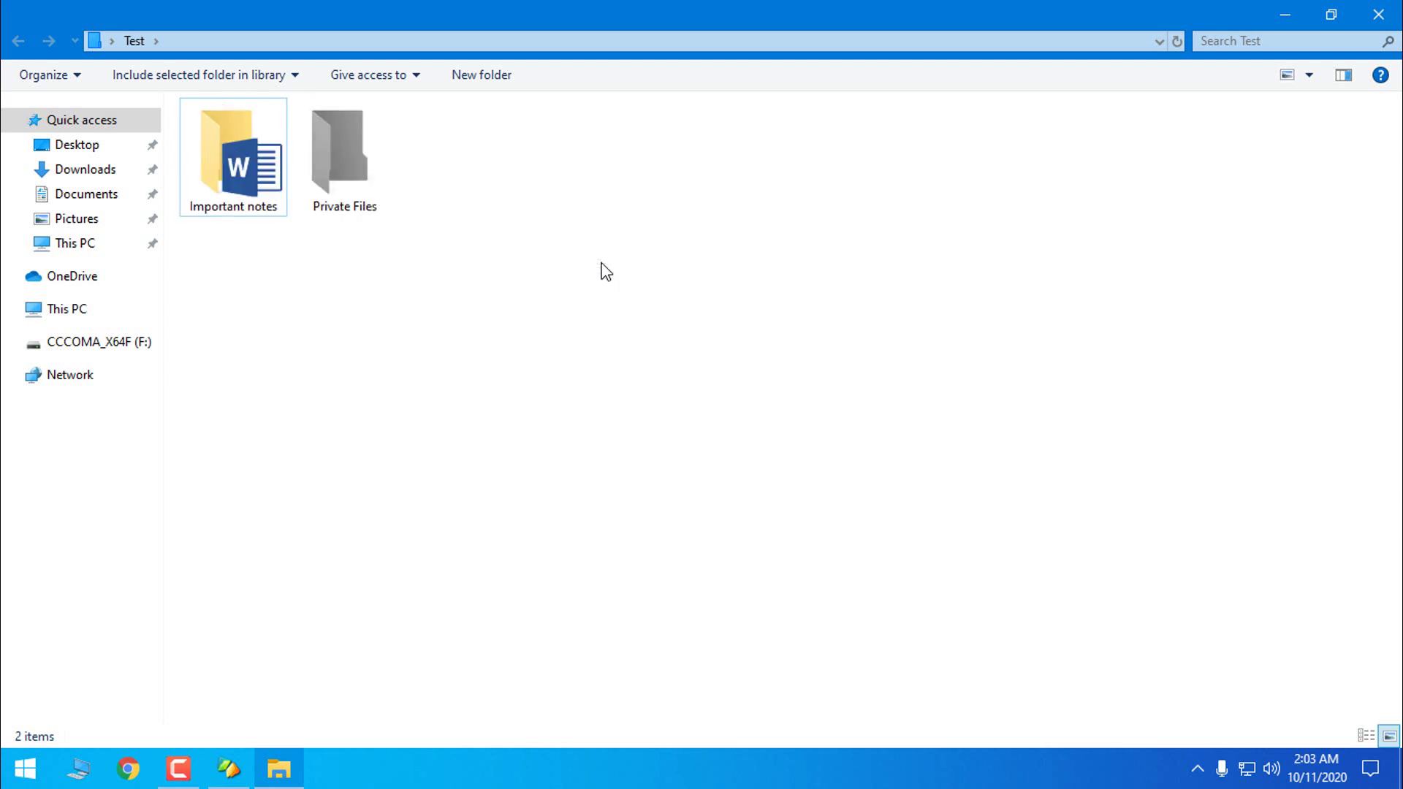
right_click(601, 263)
click(449, 307)
drag(510, 15, 636, 76)
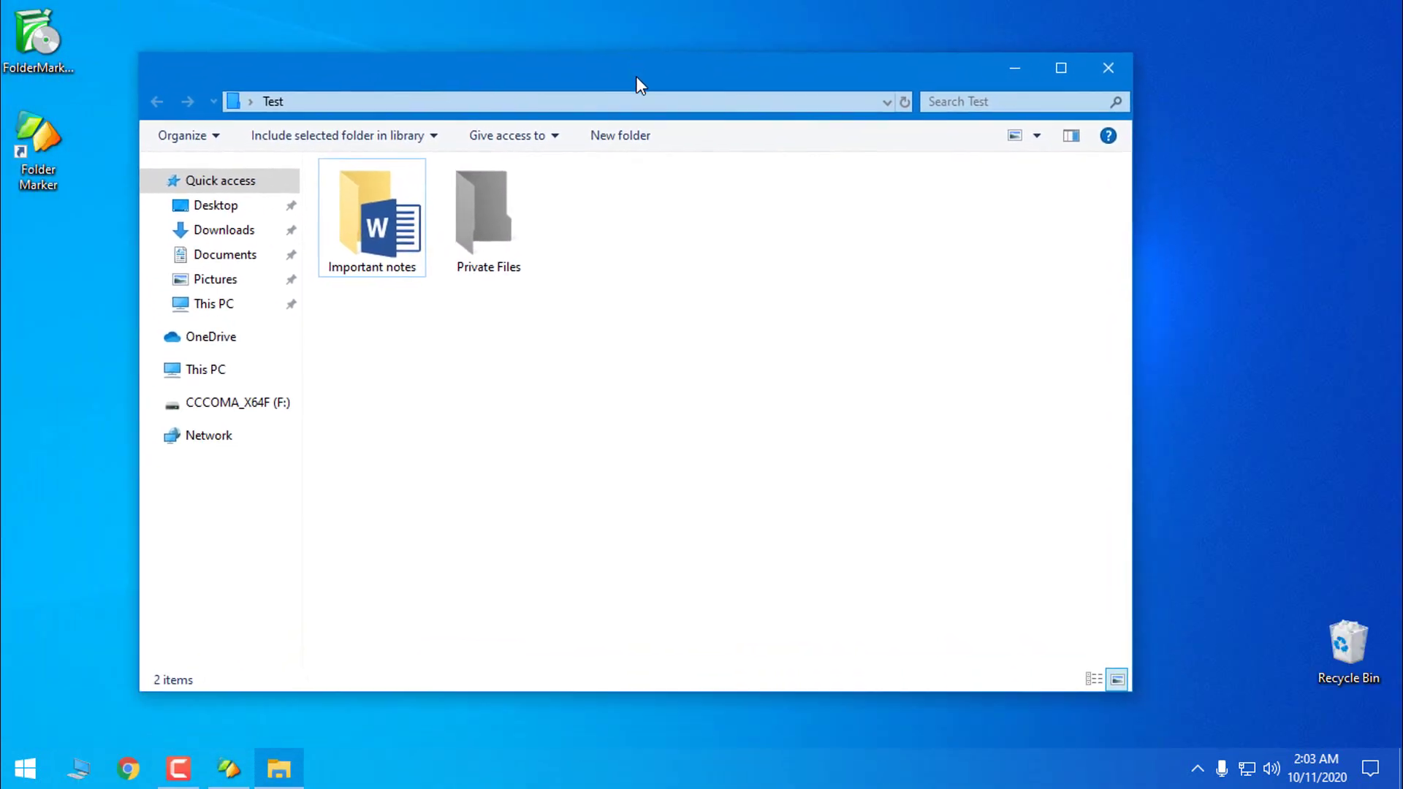
click(1107, 71)
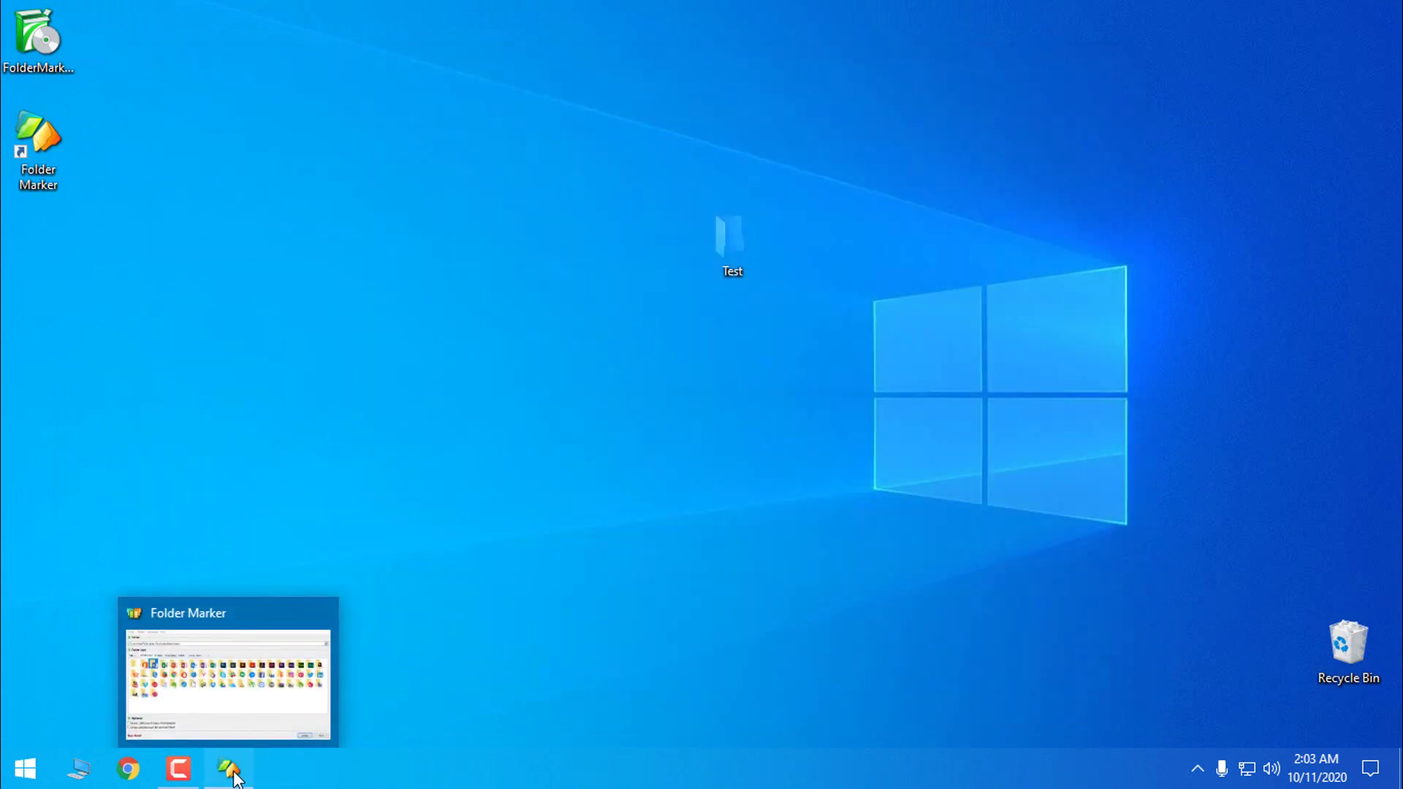
Step: Restore Folder Marker Pro, reposition its window, and bring the Doc folder window forward
click(233, 773)
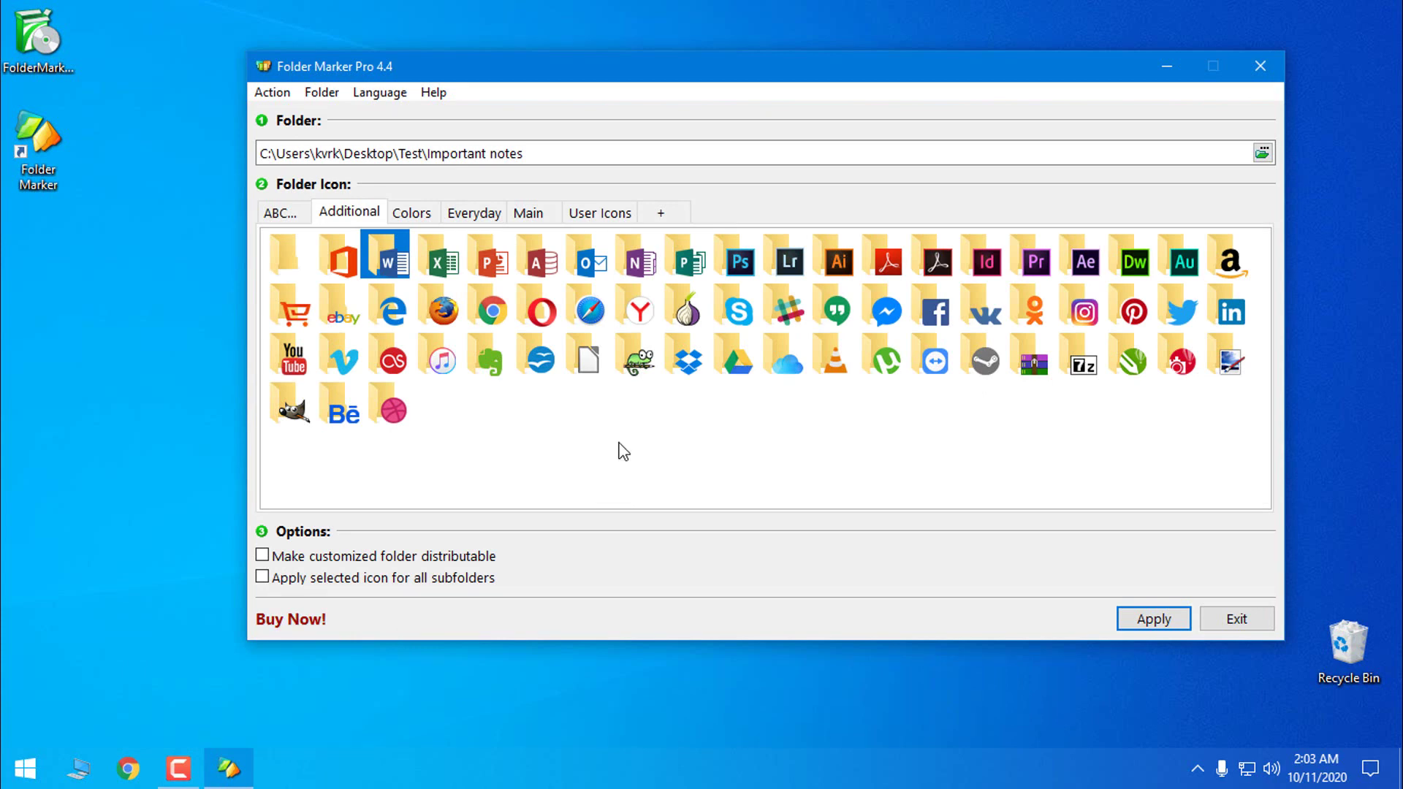
drag(1005, 67, 918, 100)
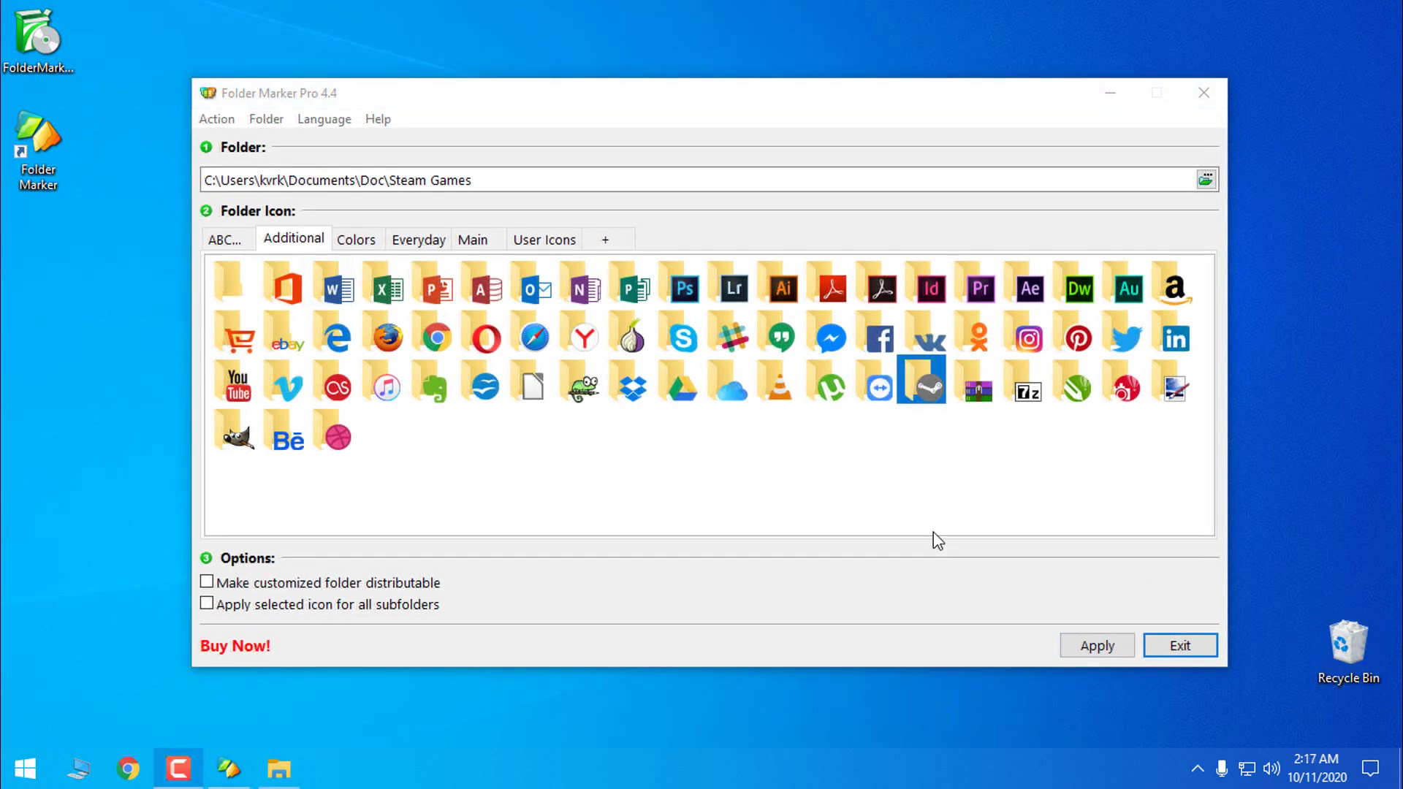
click(295, 760)
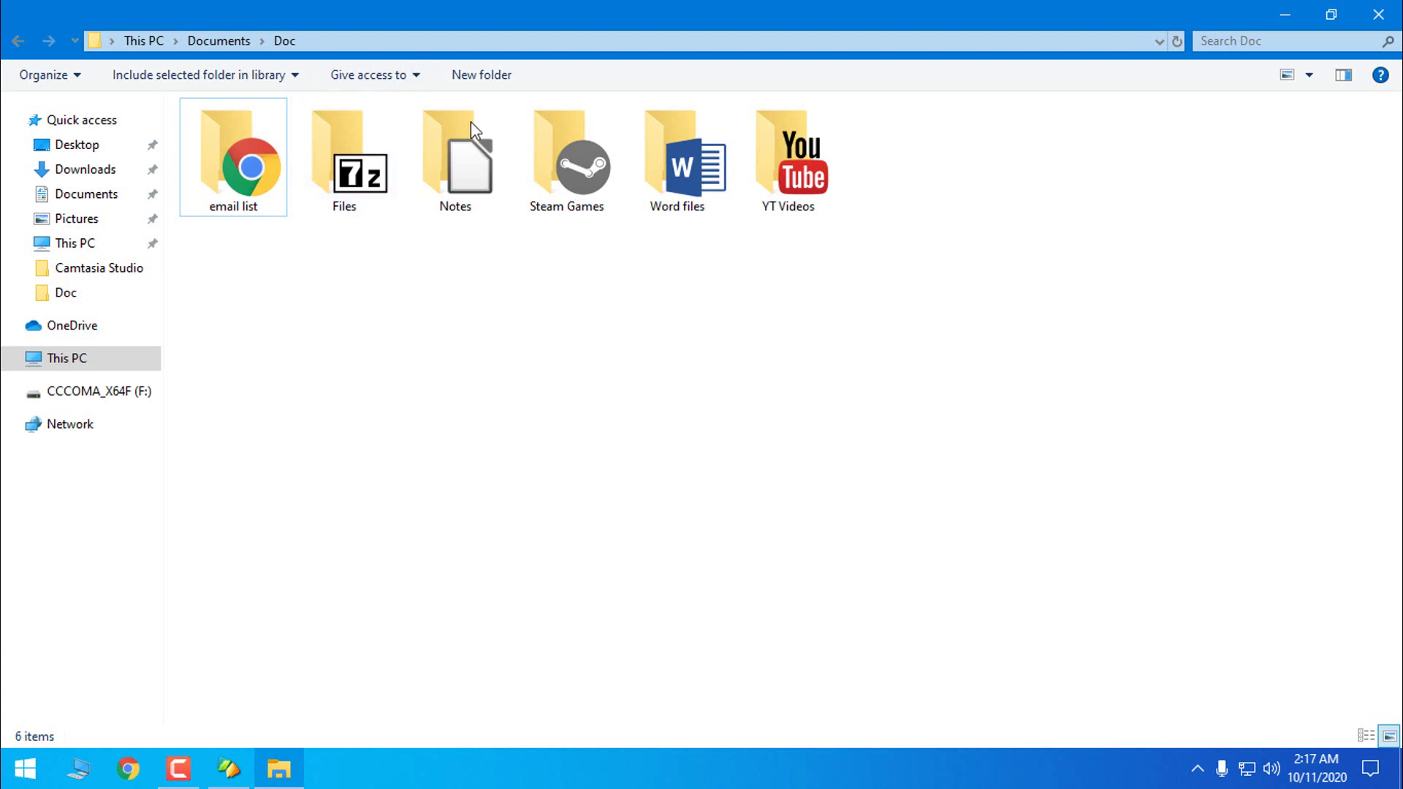
Step: Show the Doc subfolders, such as email list, as extra large icons
drag(898, 244, 302, 336)
click(244, 198)
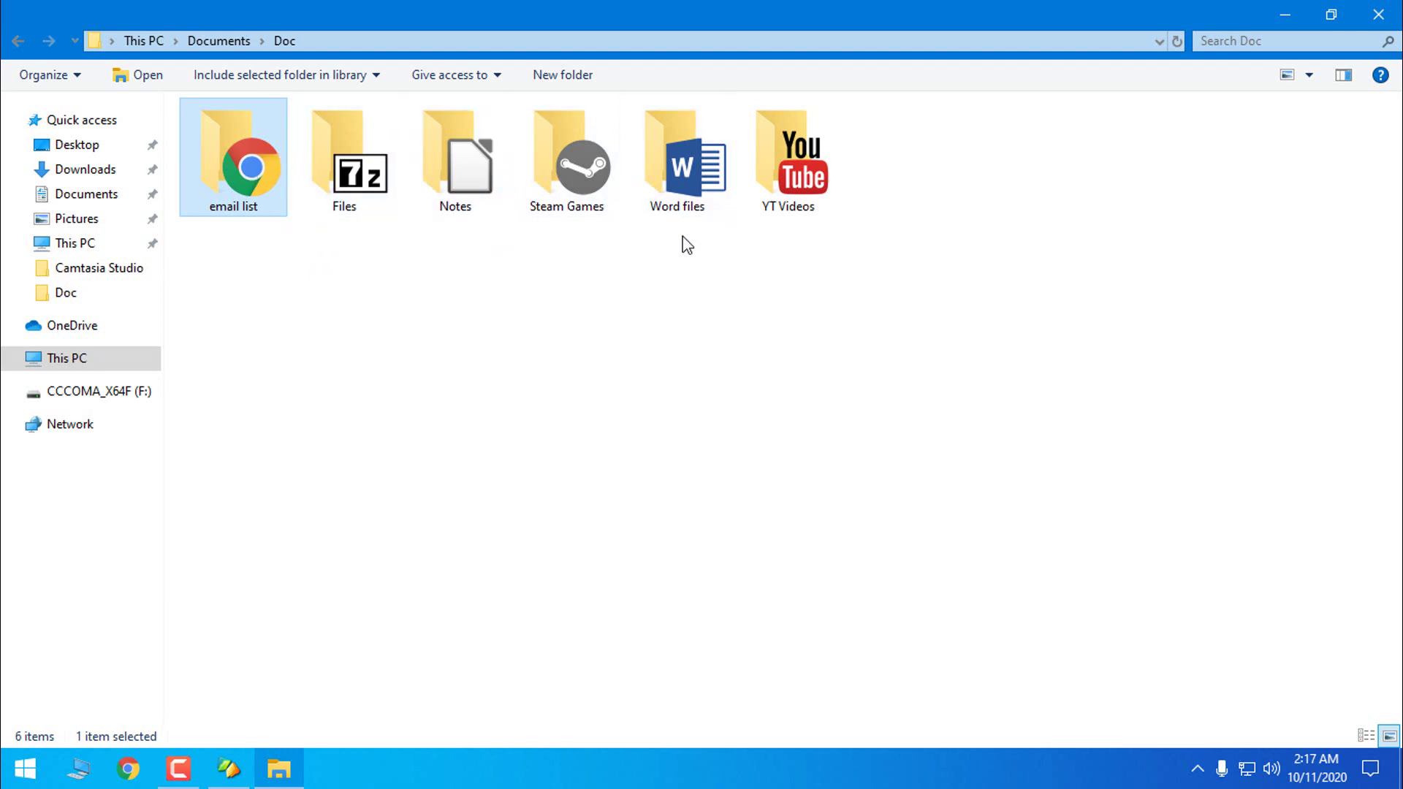
right_click(658, 250)
drag(887, 206, 913, 284)
right_click(908, 282)
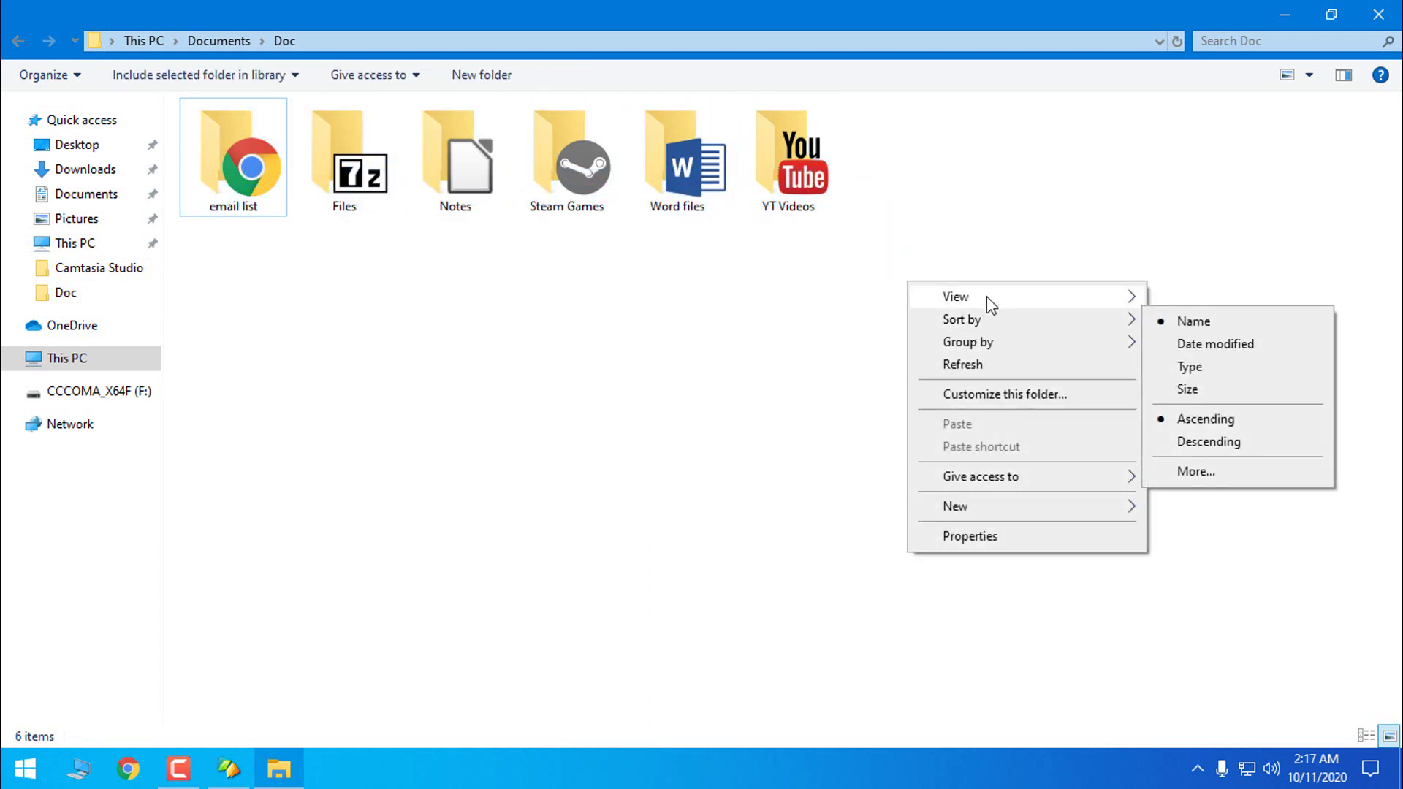
mouse_move(1006, 304)
click(1232, 296)
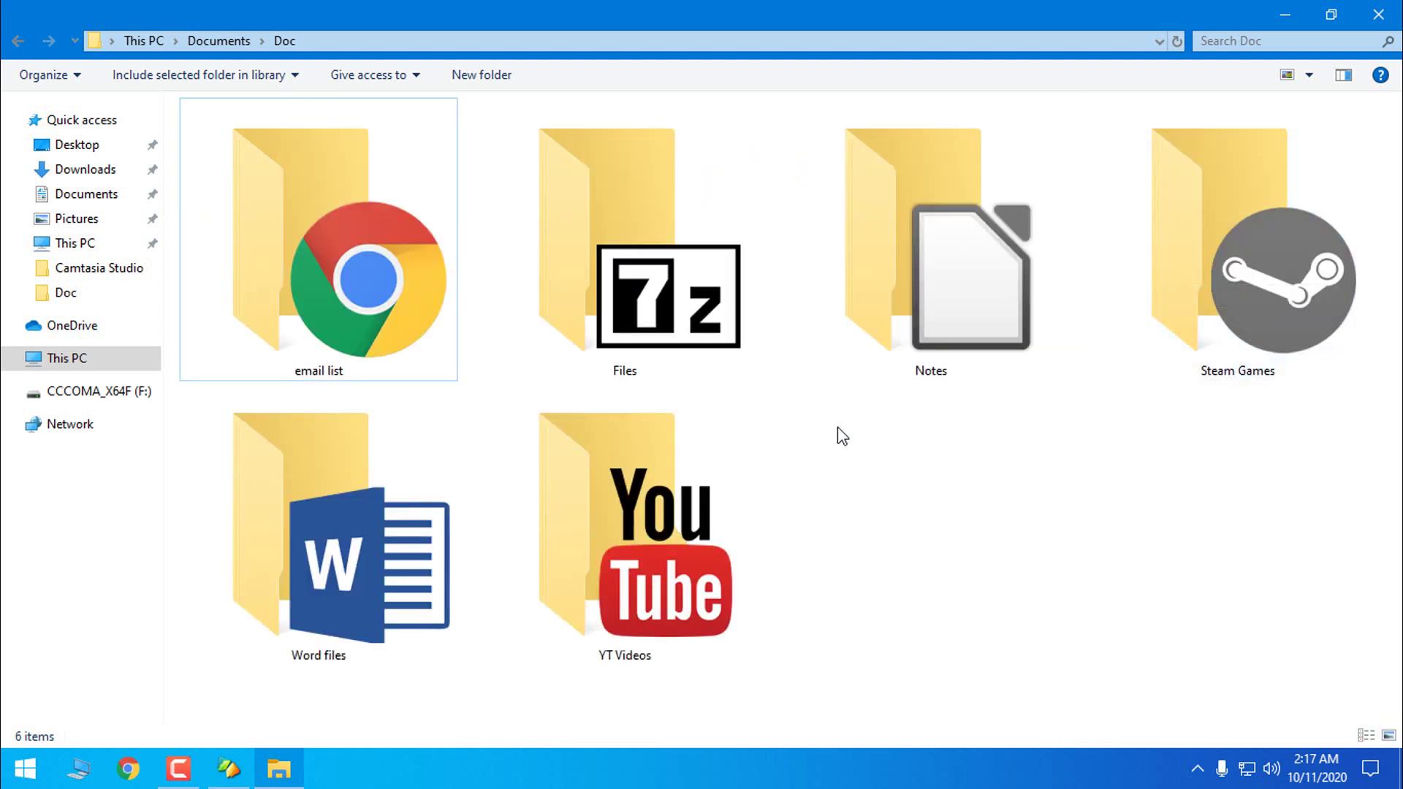
drag(1285, 553, 1033, 532)
Step: Close the Doc folder window
right_click(1022, 506)
click(1369, 16)
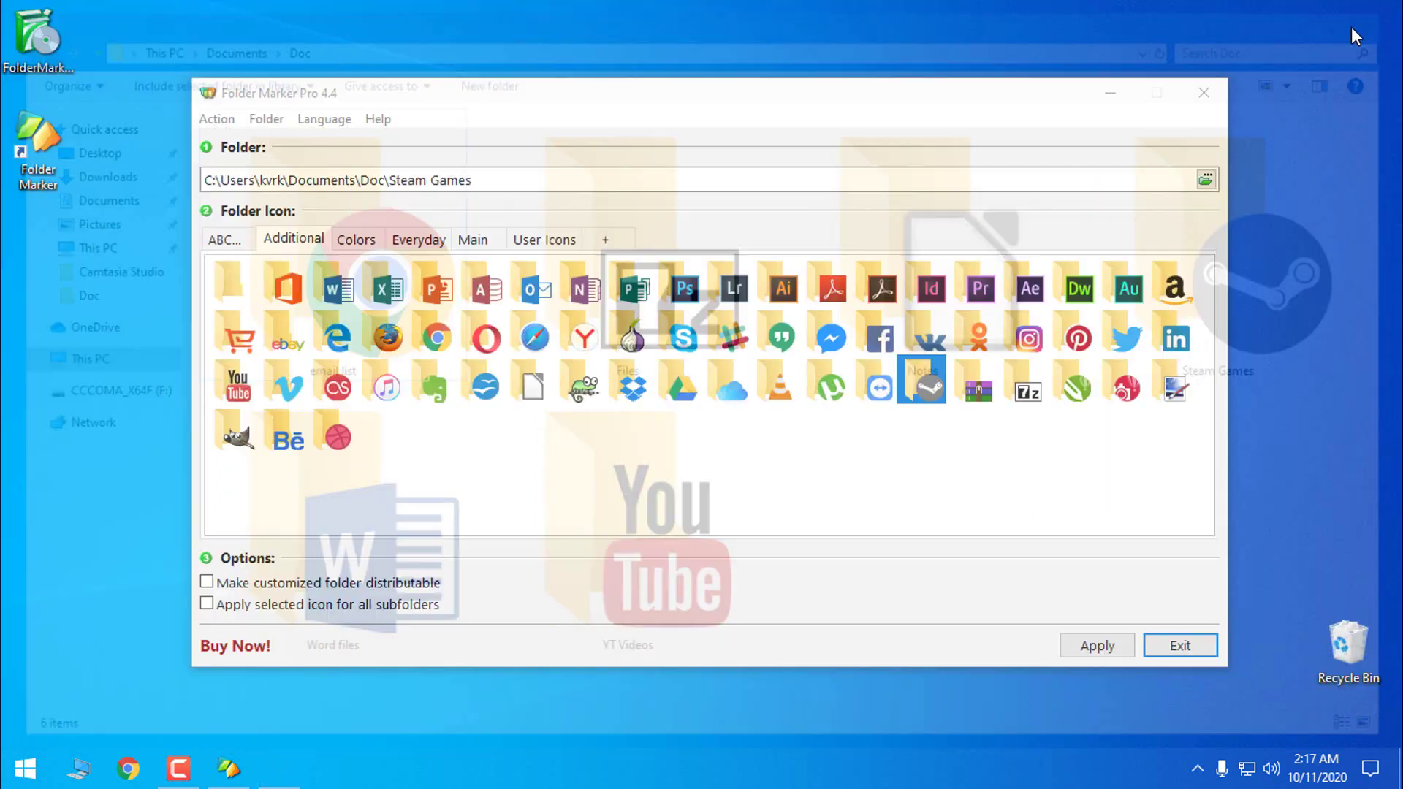